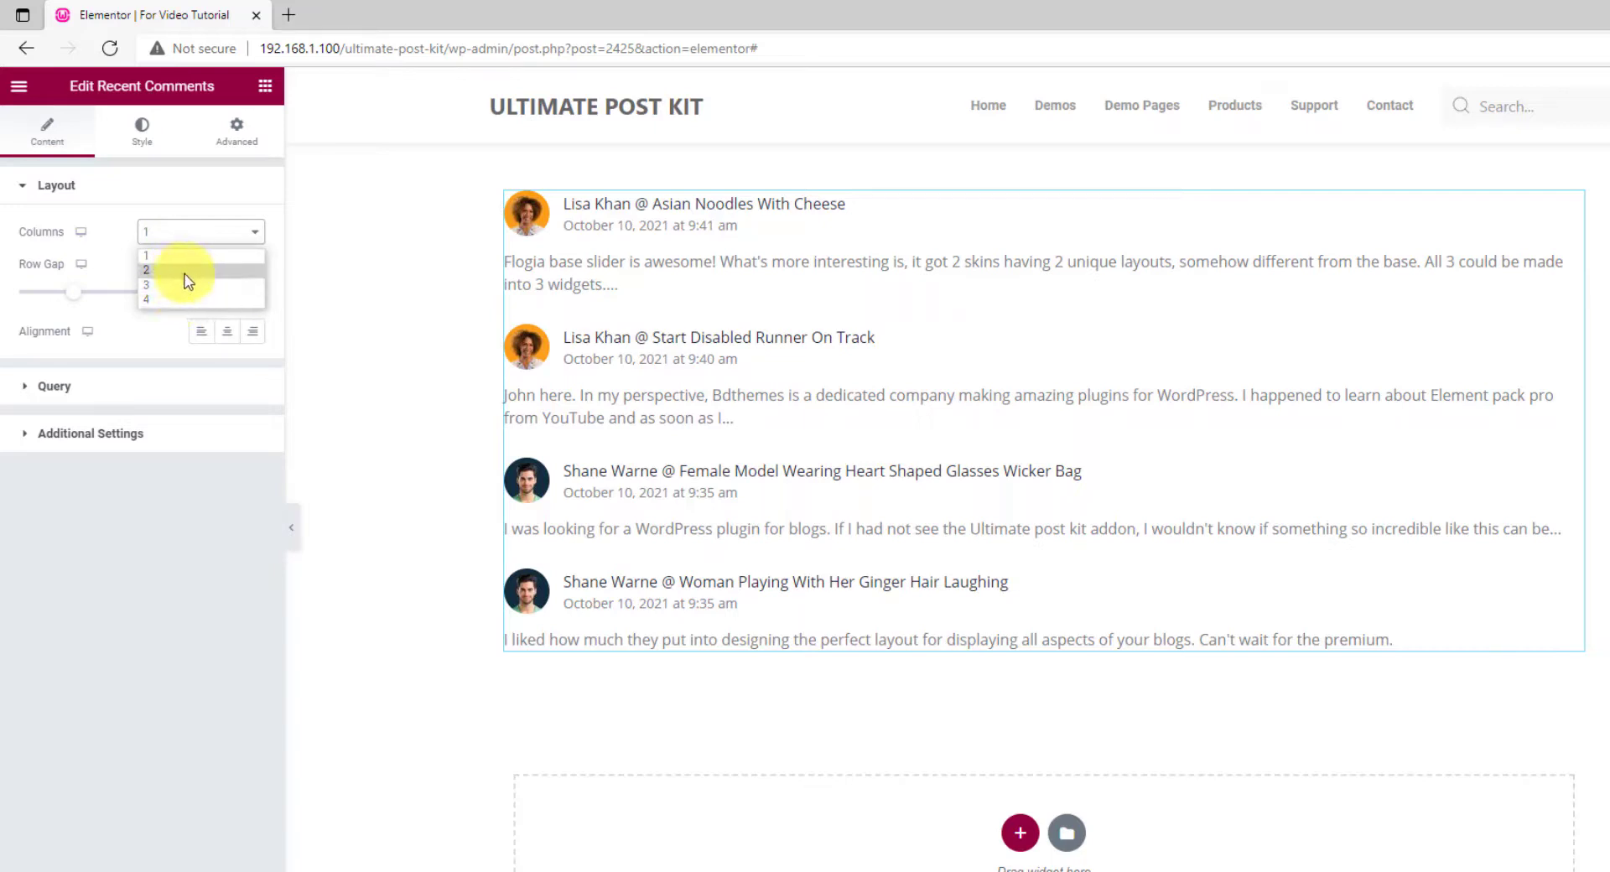
Step: Lay out the comments in 2 columns with column gap 39, row gap 40, left-aligned
left_click(186, 270)
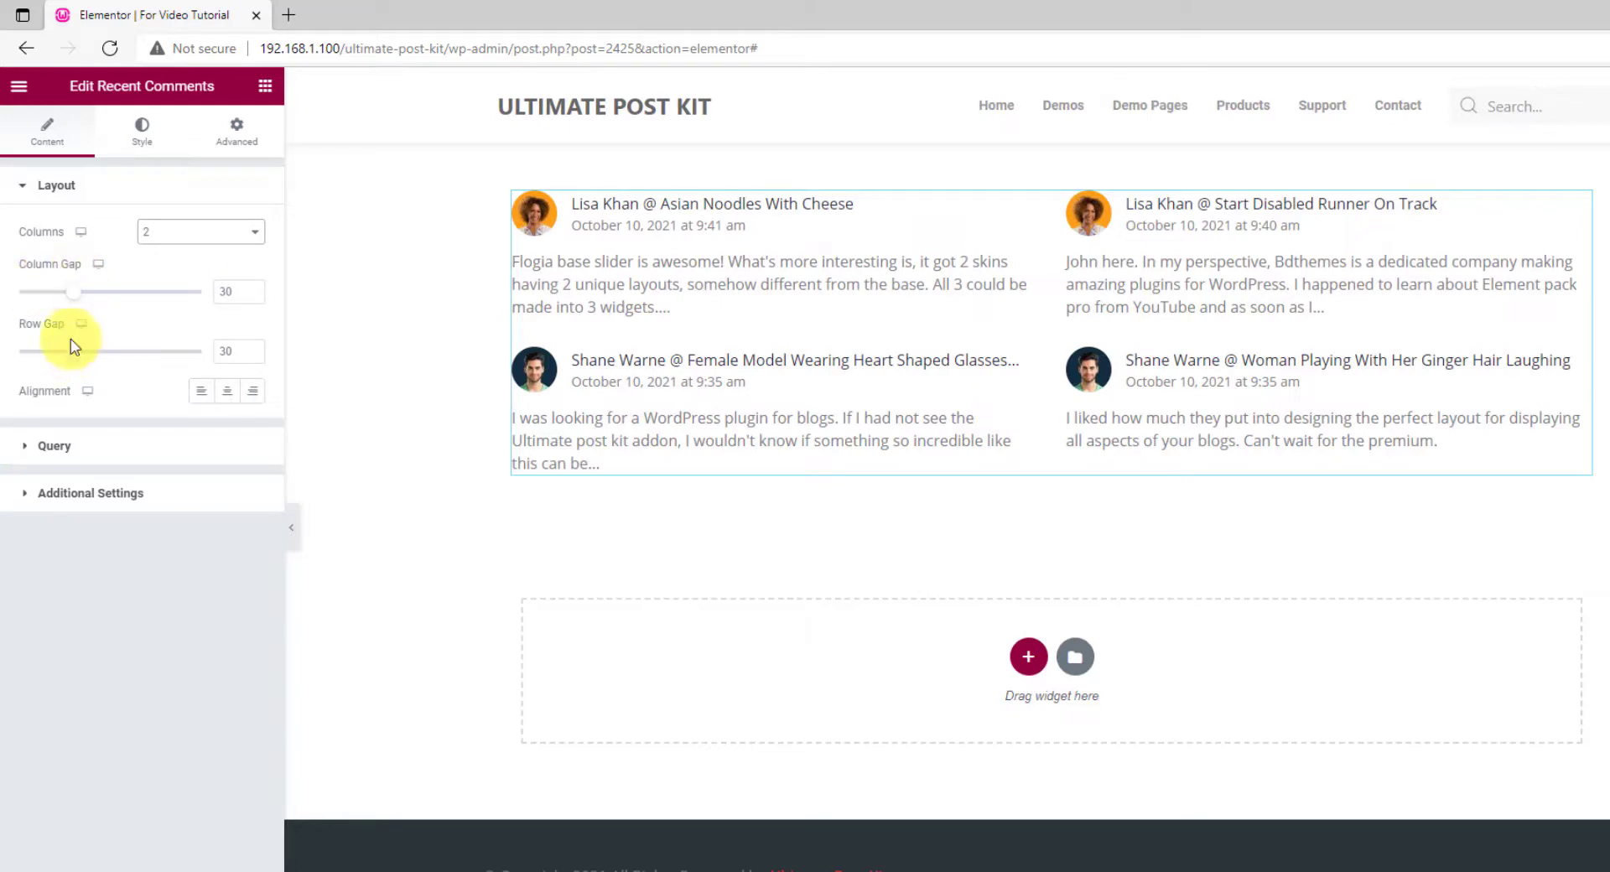
left_click_drag(76, 292, 89, 295)
left_click_drag(76, 352, 98, 362)
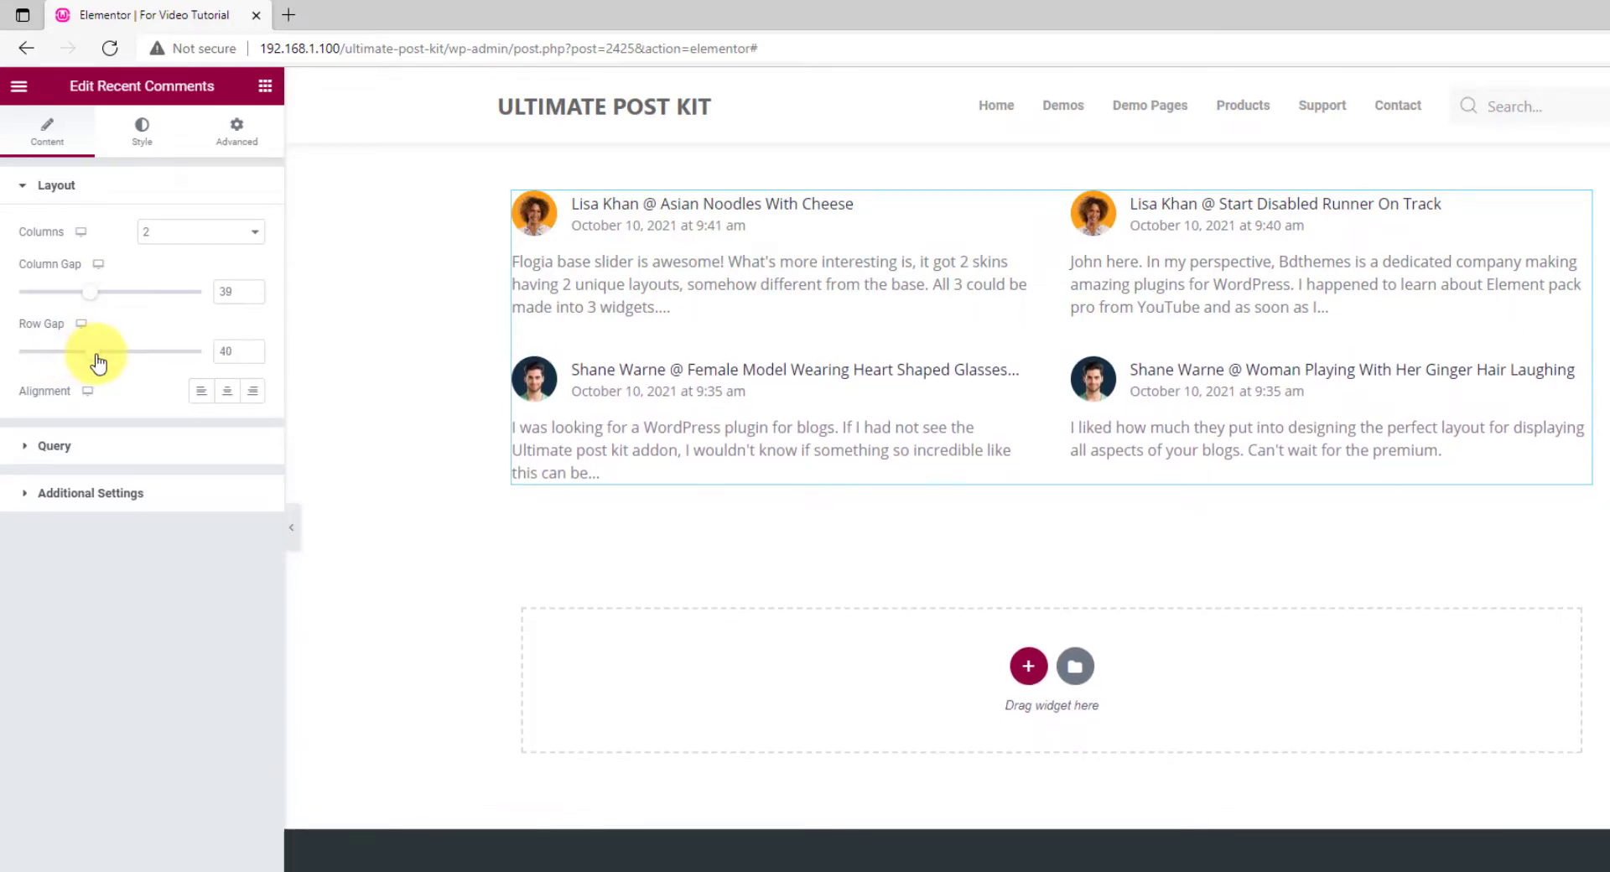
left_click(228, 396)
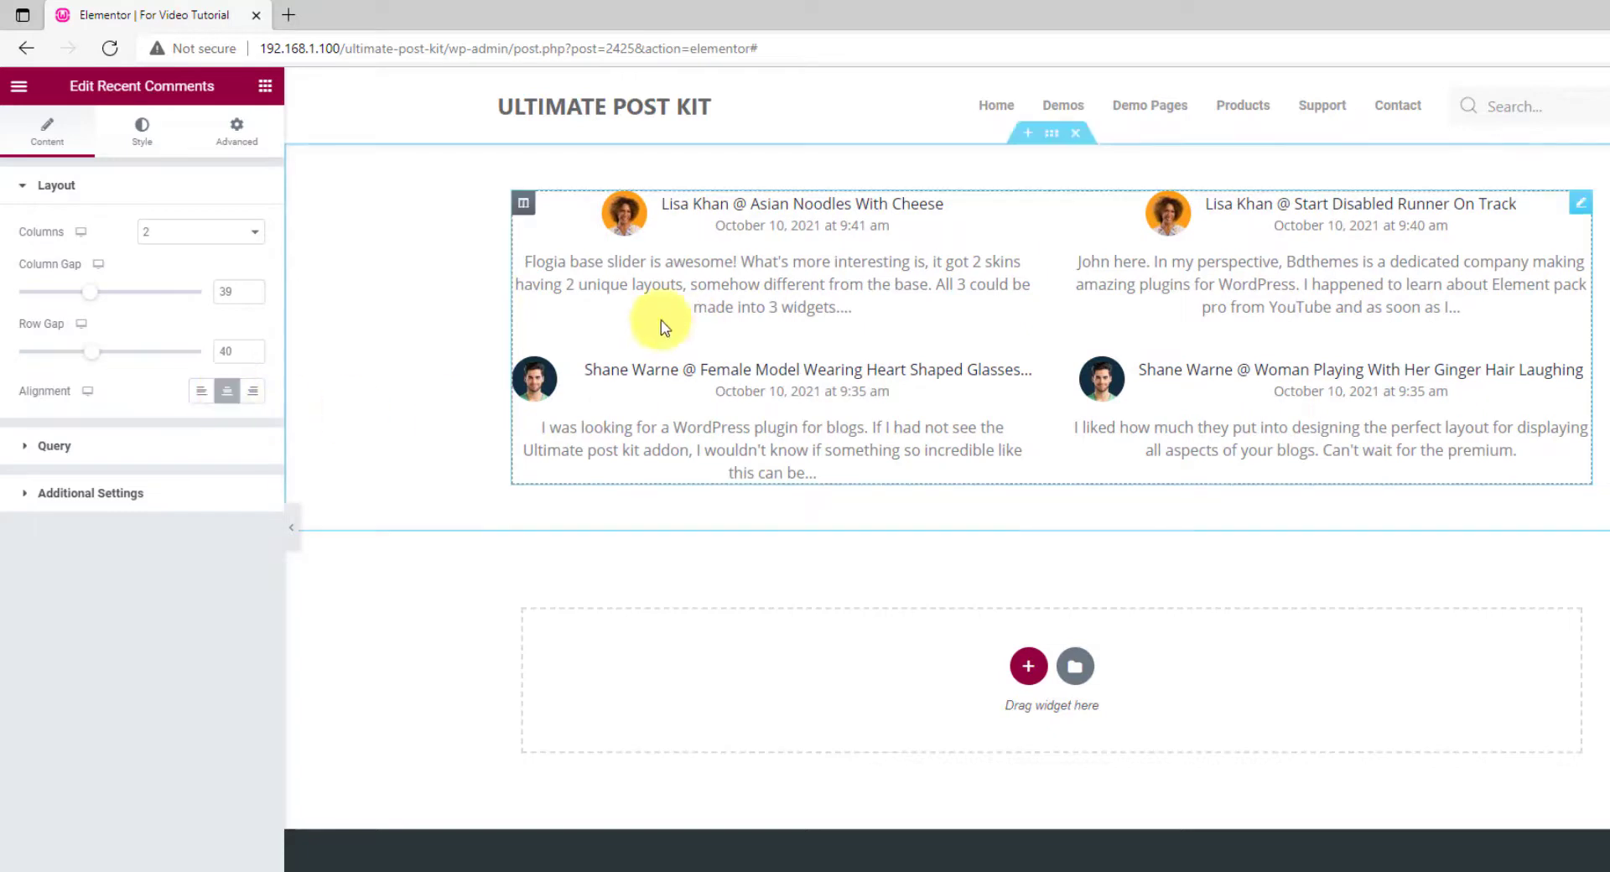
left_click(200, 396)
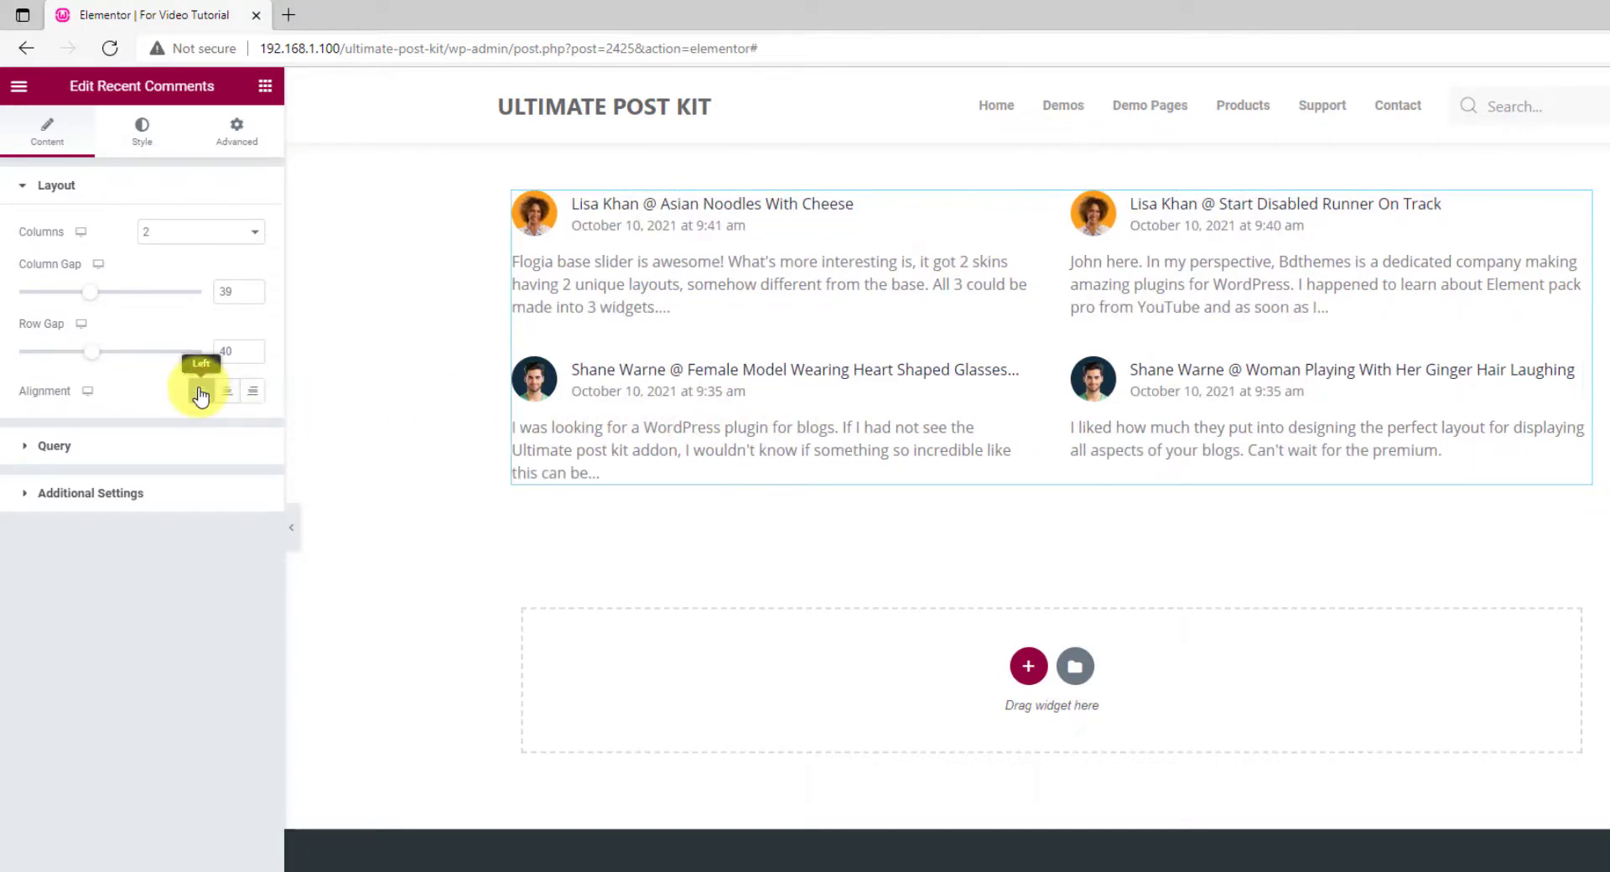
Step: Set the comment query limit to 6, keeping the status filter on Approve
left_click(159, 446)
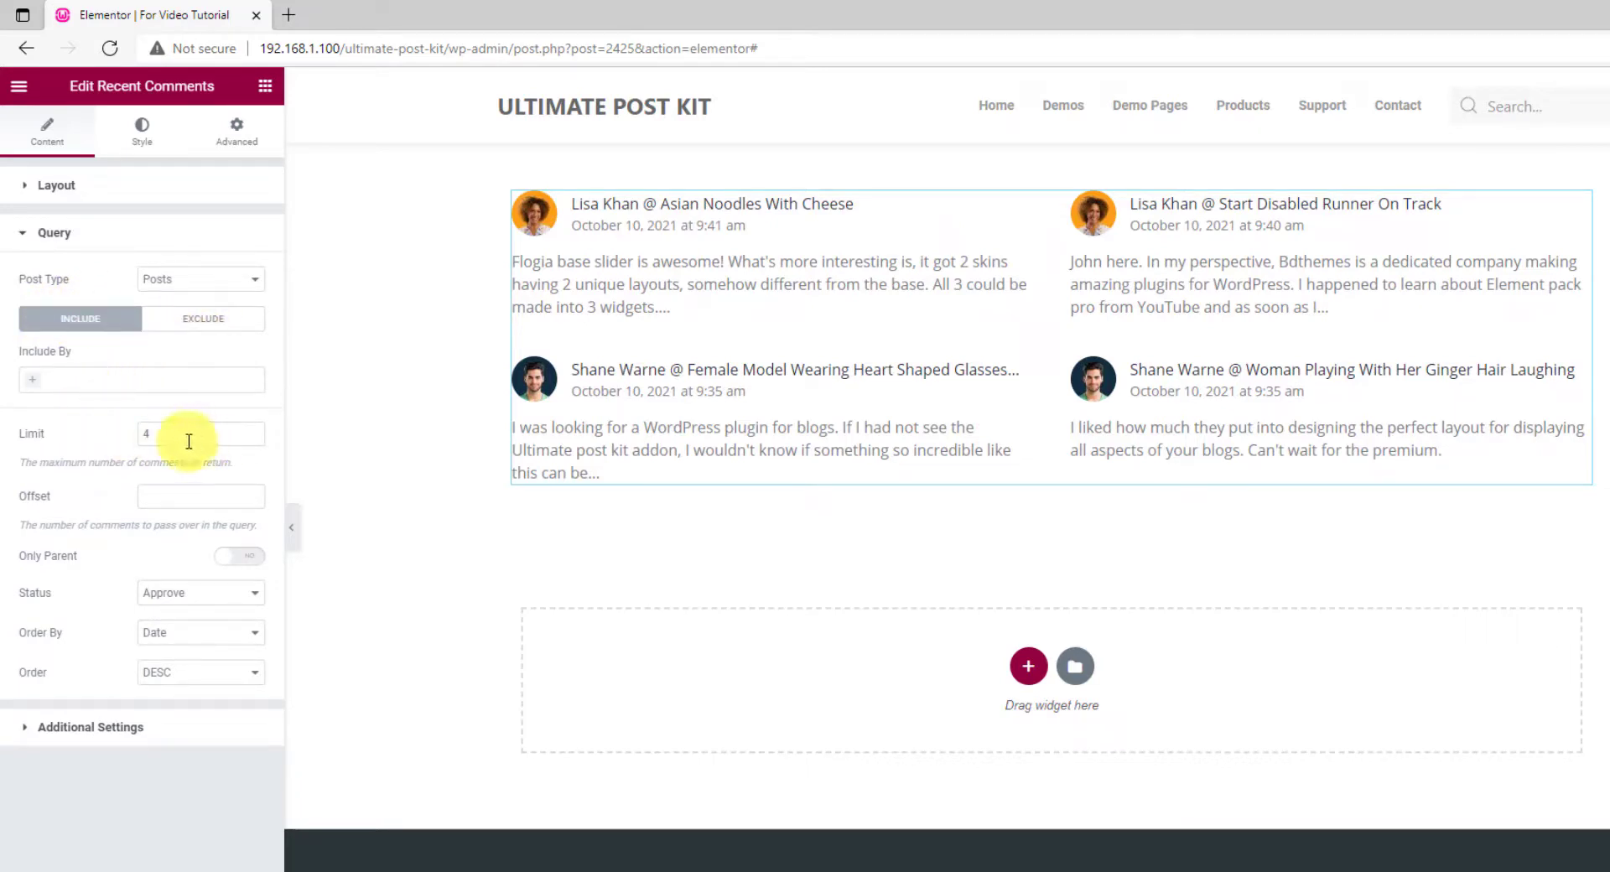
left_click_drag(191, 437, 134, 436)
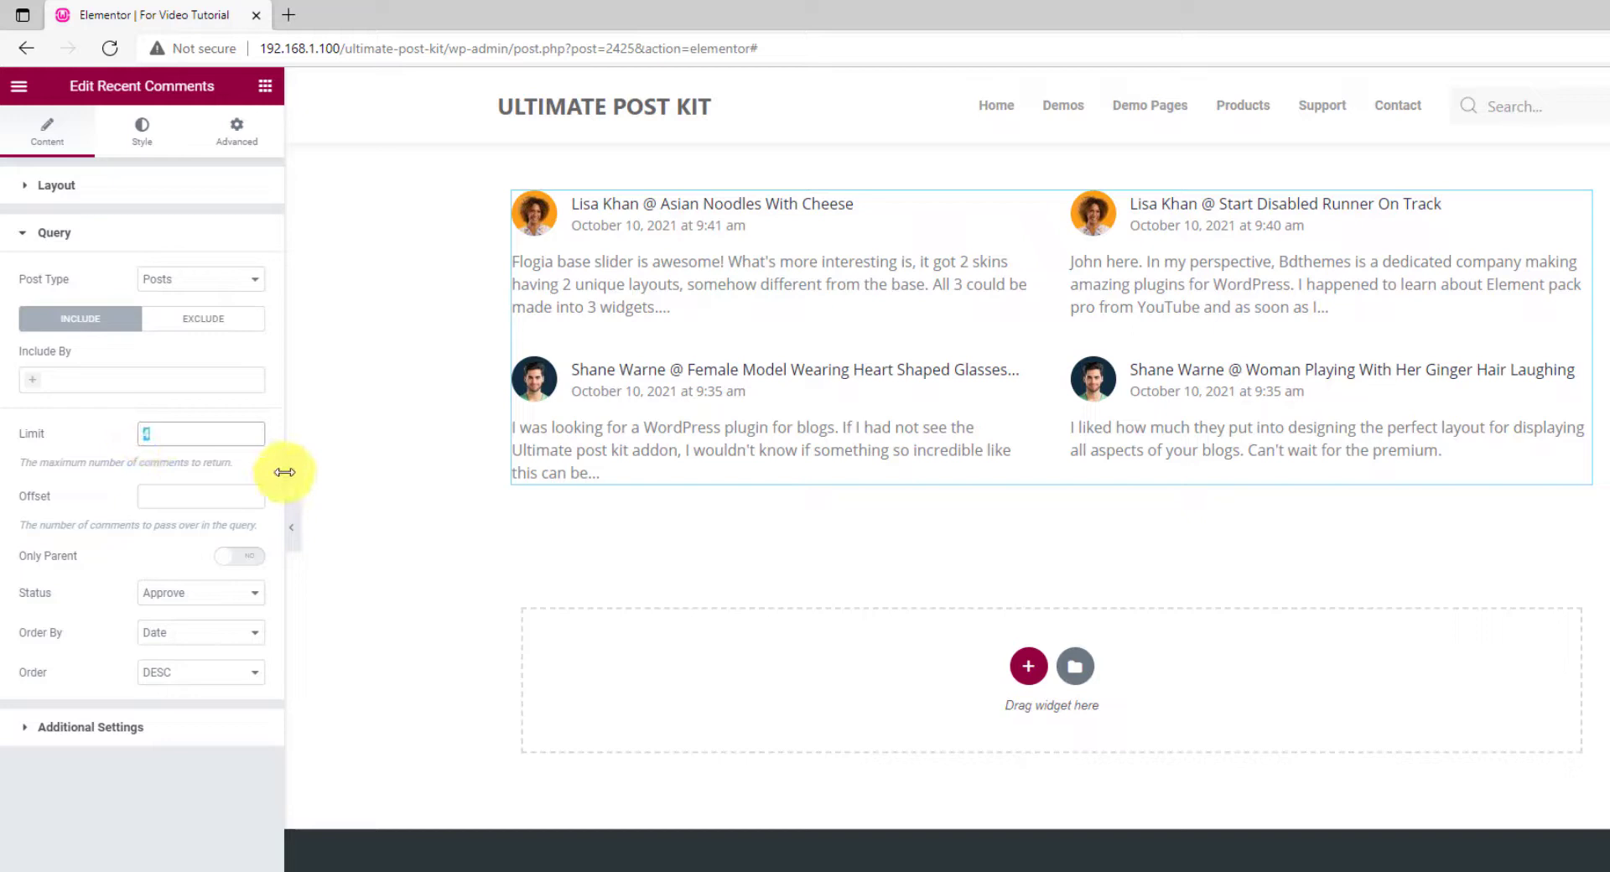
type("6")
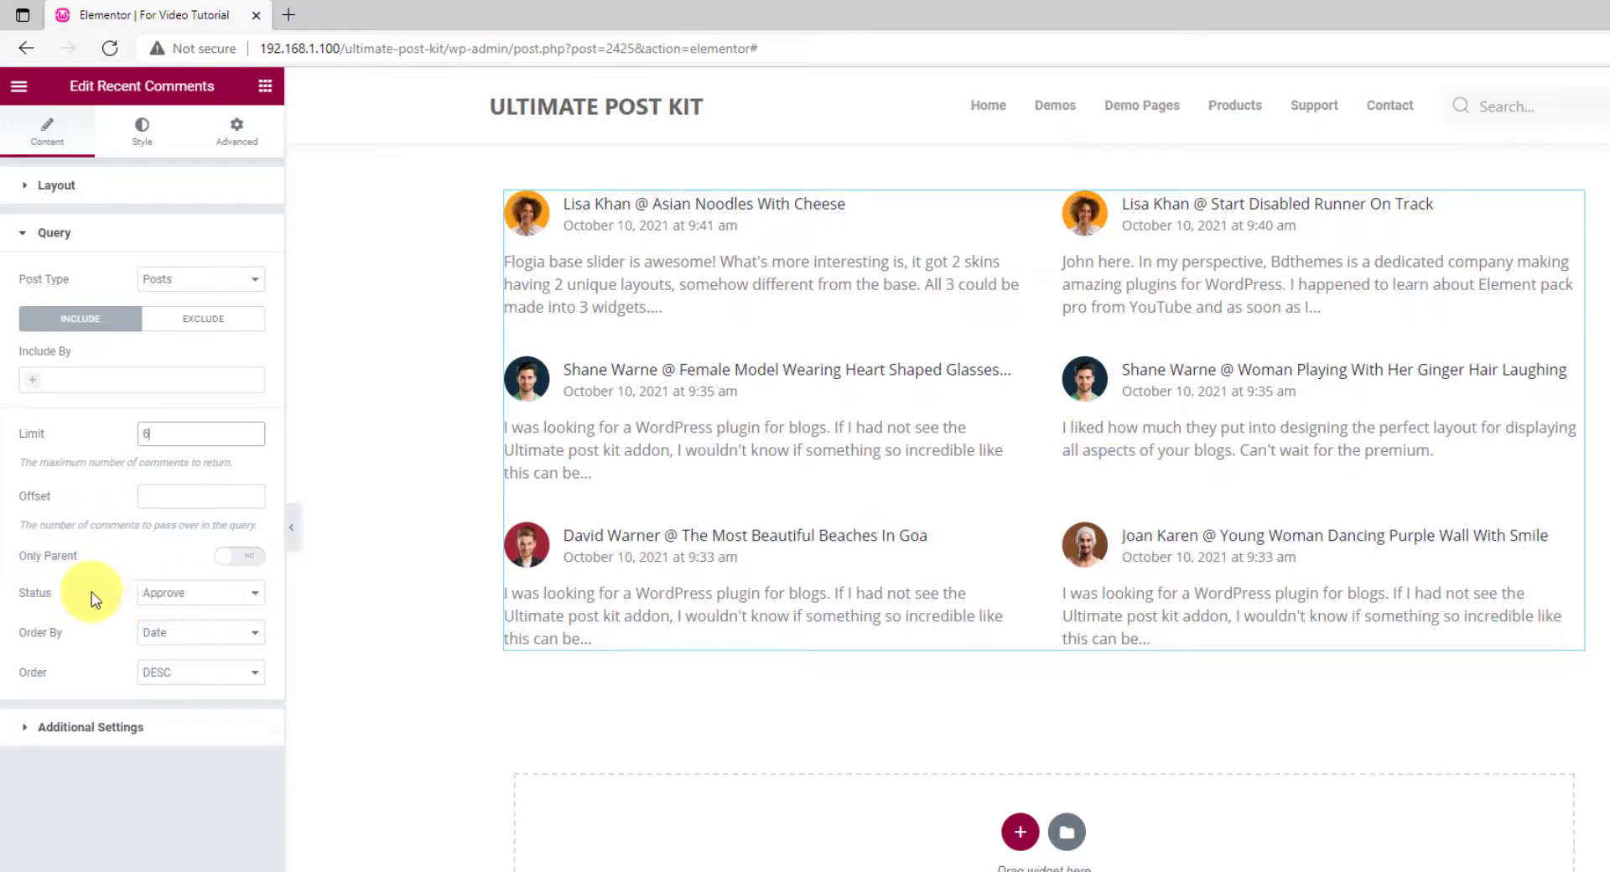
left_click(172, 593)
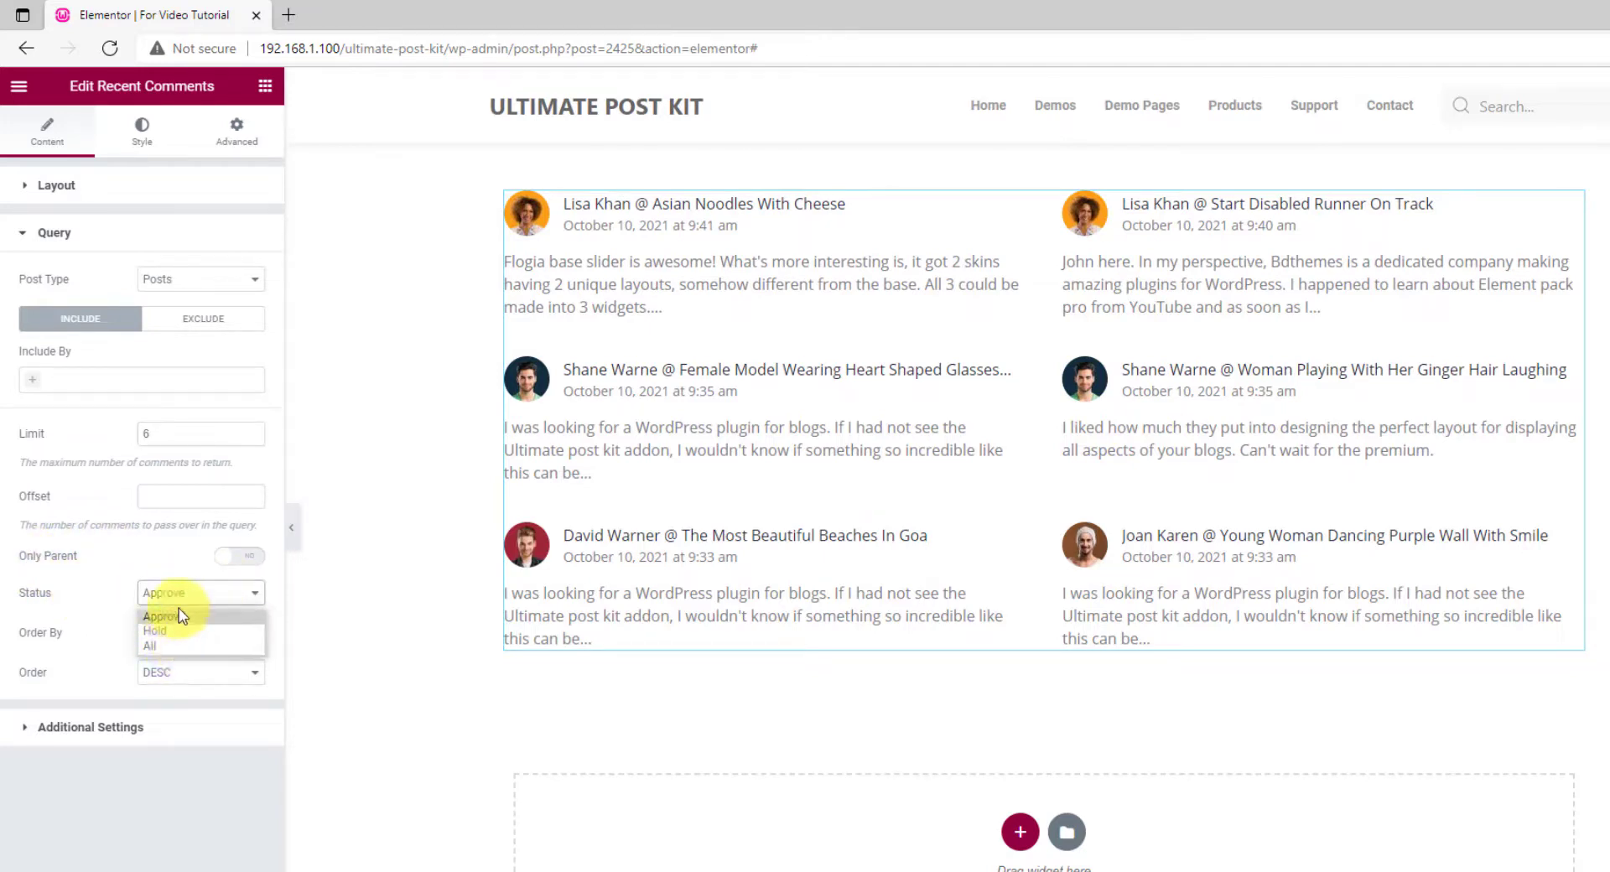
left_click(92, 578)
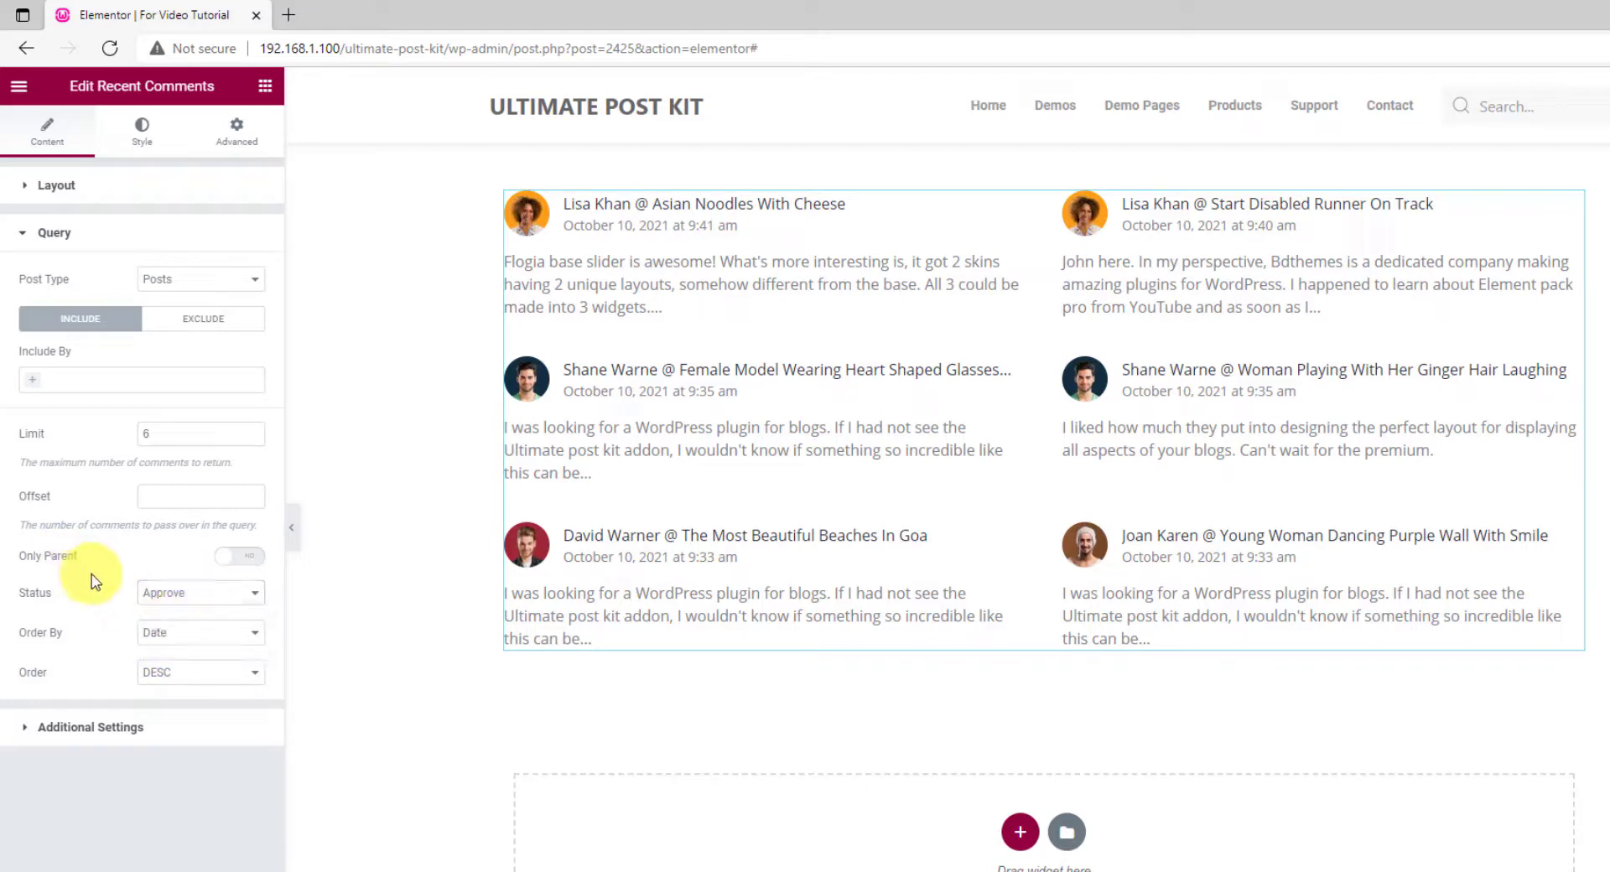
Step: Toggle Show Author off and back on in Additional Settings
left_click(105, 728)
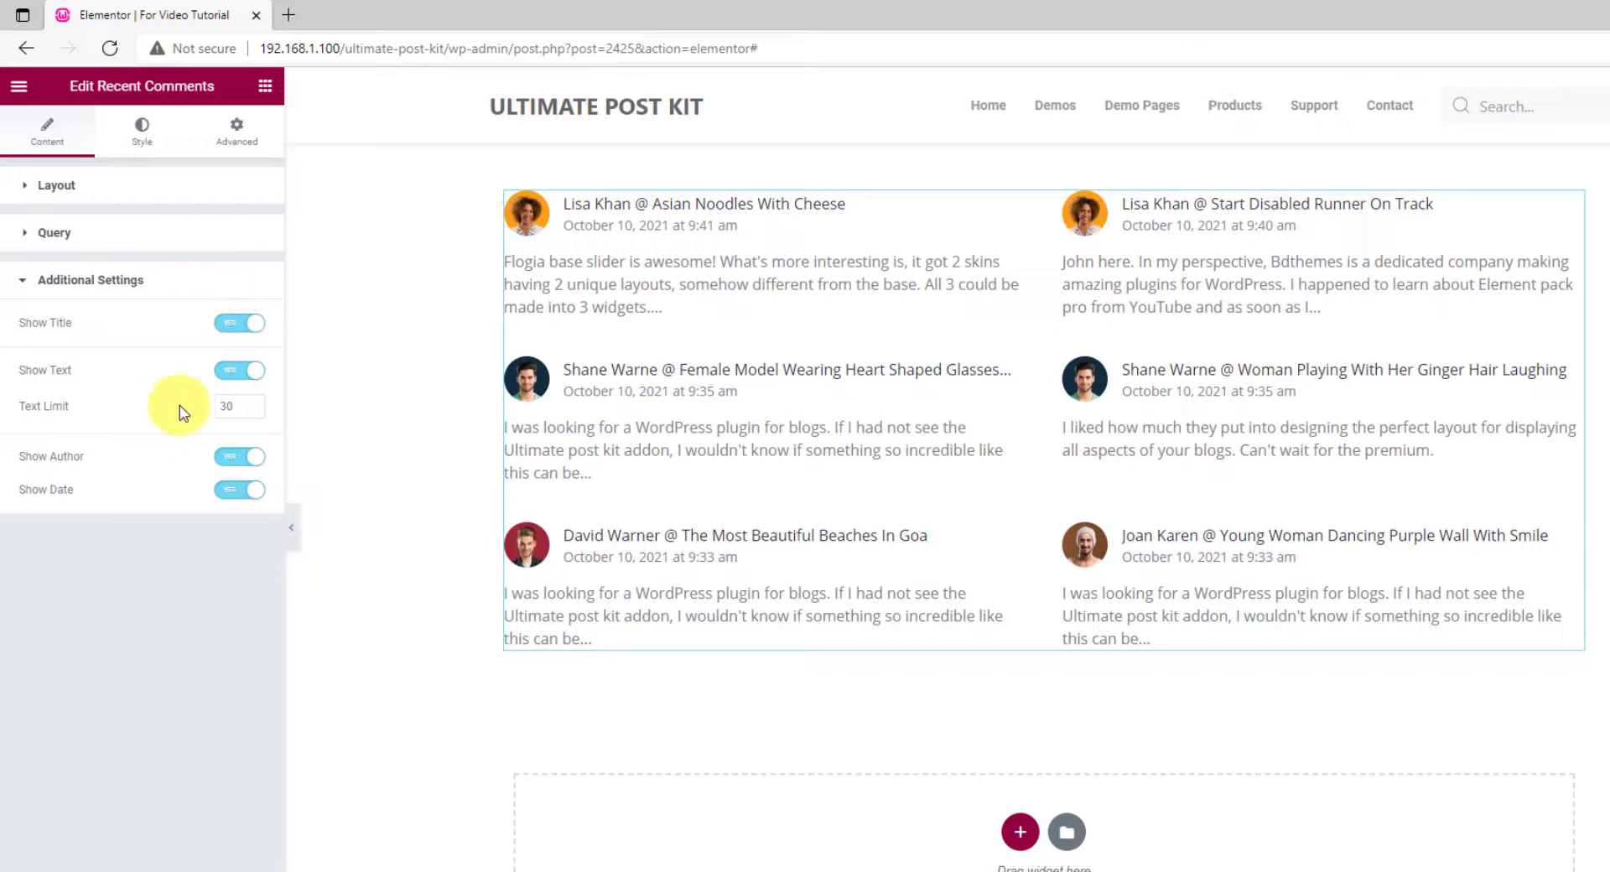
left_click(240, 456)
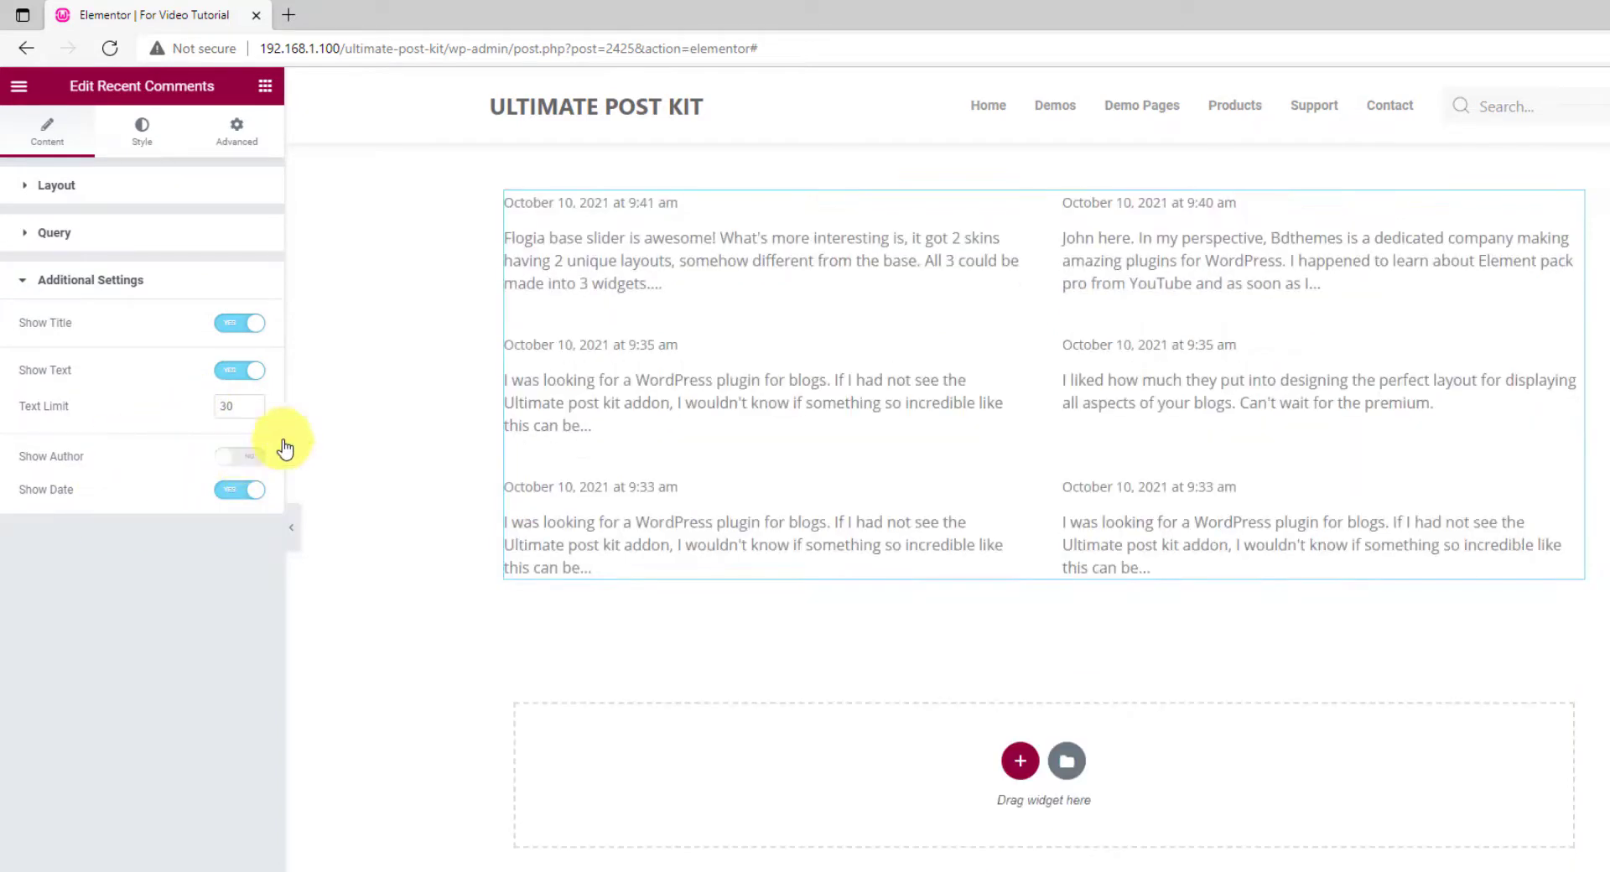
left_click(252, 461)
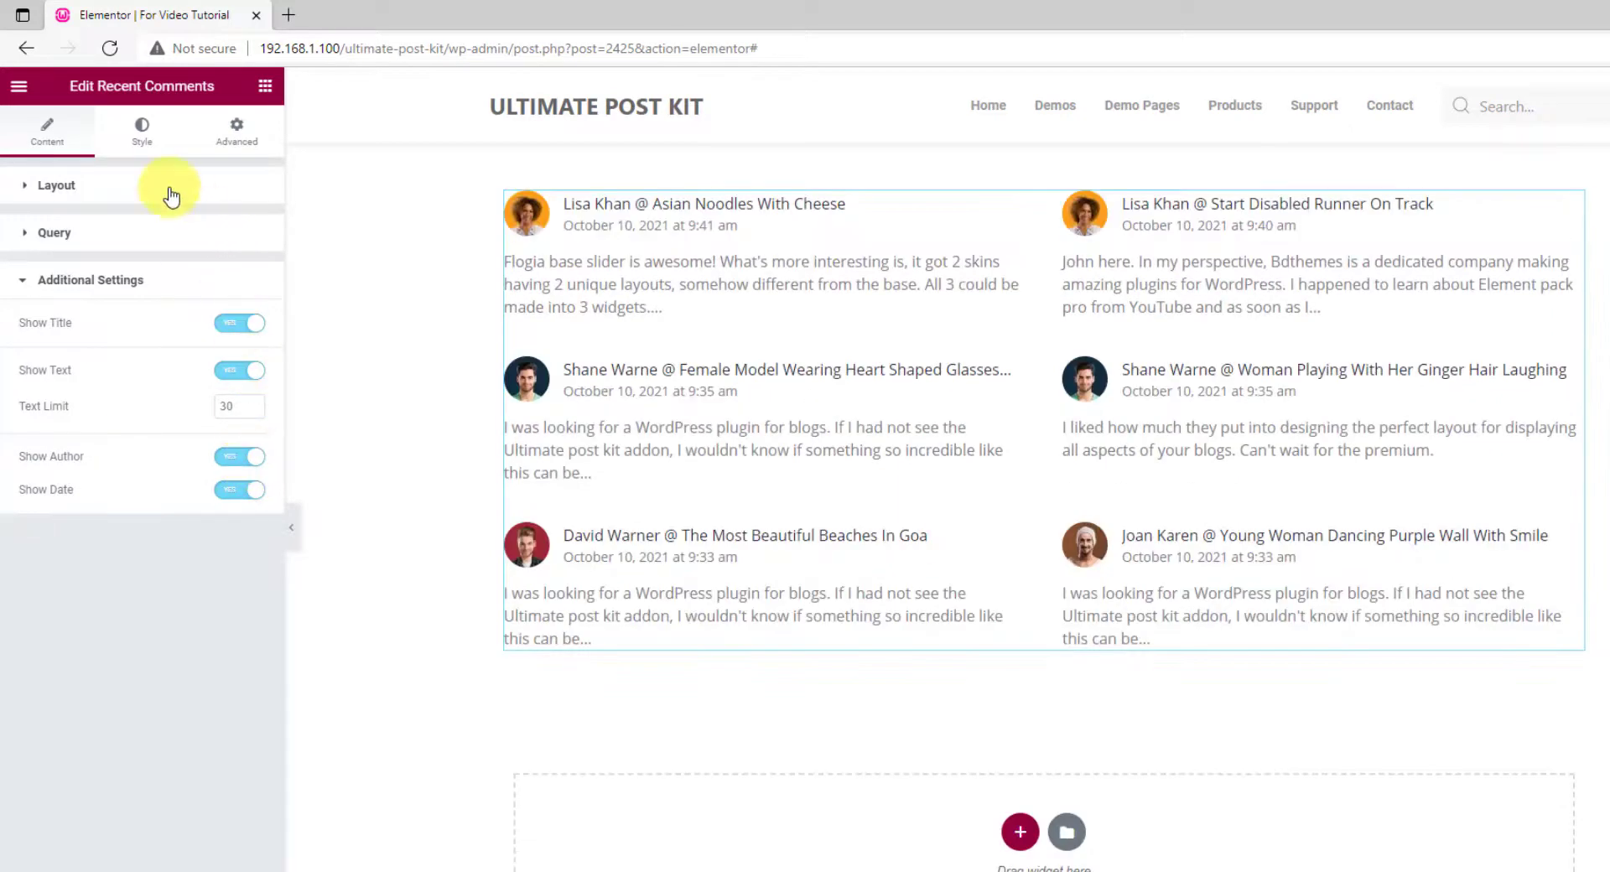
Step: Give the comment items a classic black background in the Style tab
left_click(142, 149)
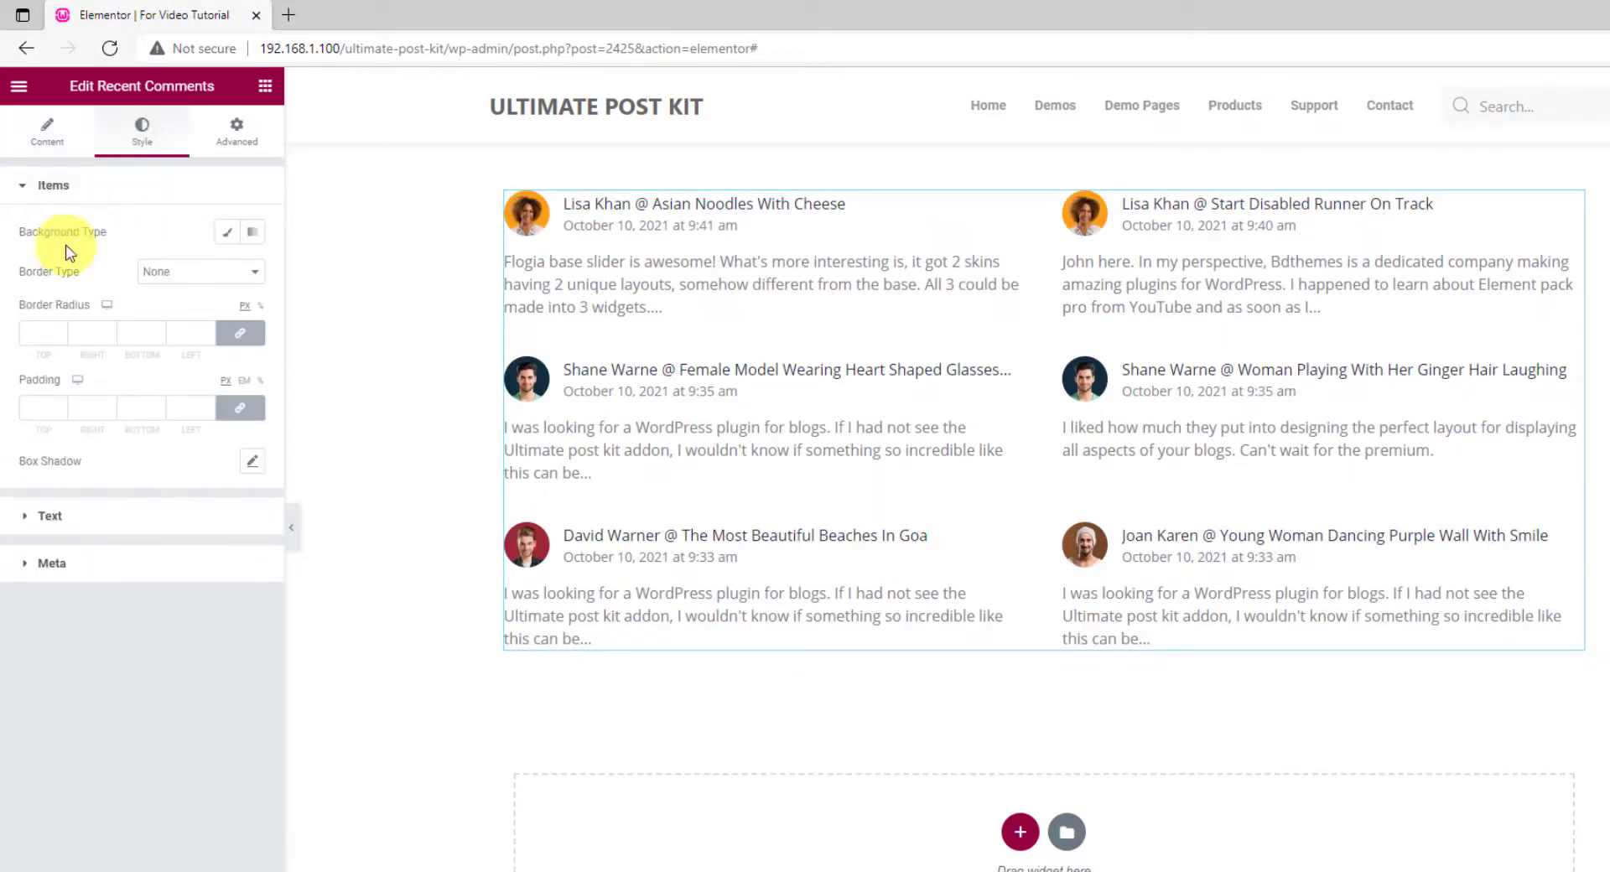
left_click(227, 232)
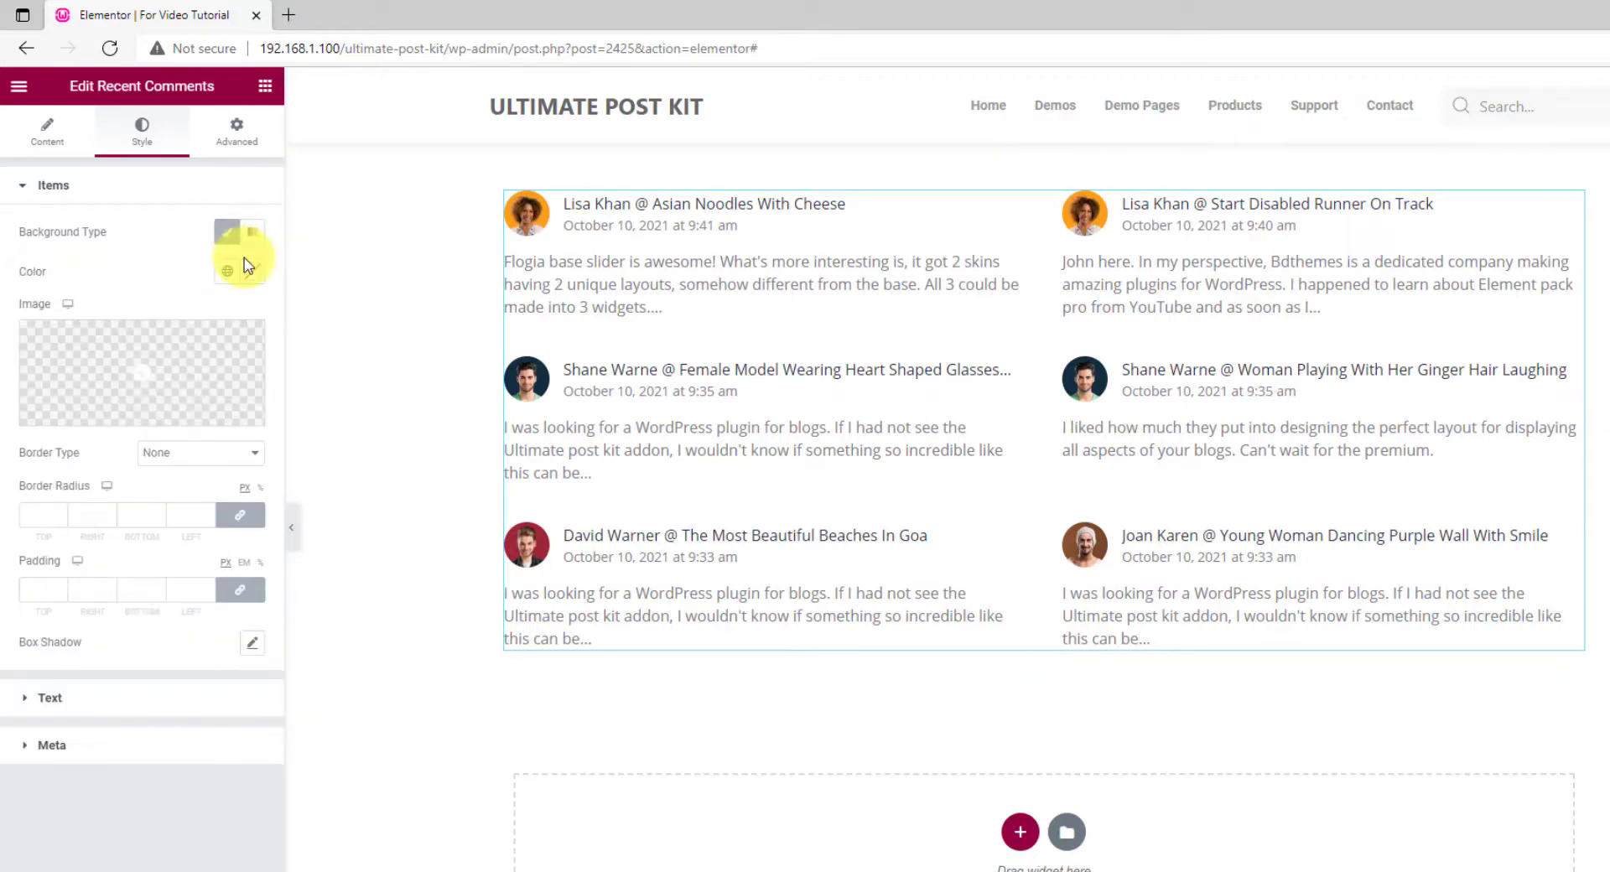
left_click(251, 272)
left_click_drag(137, 517, 164, 517)
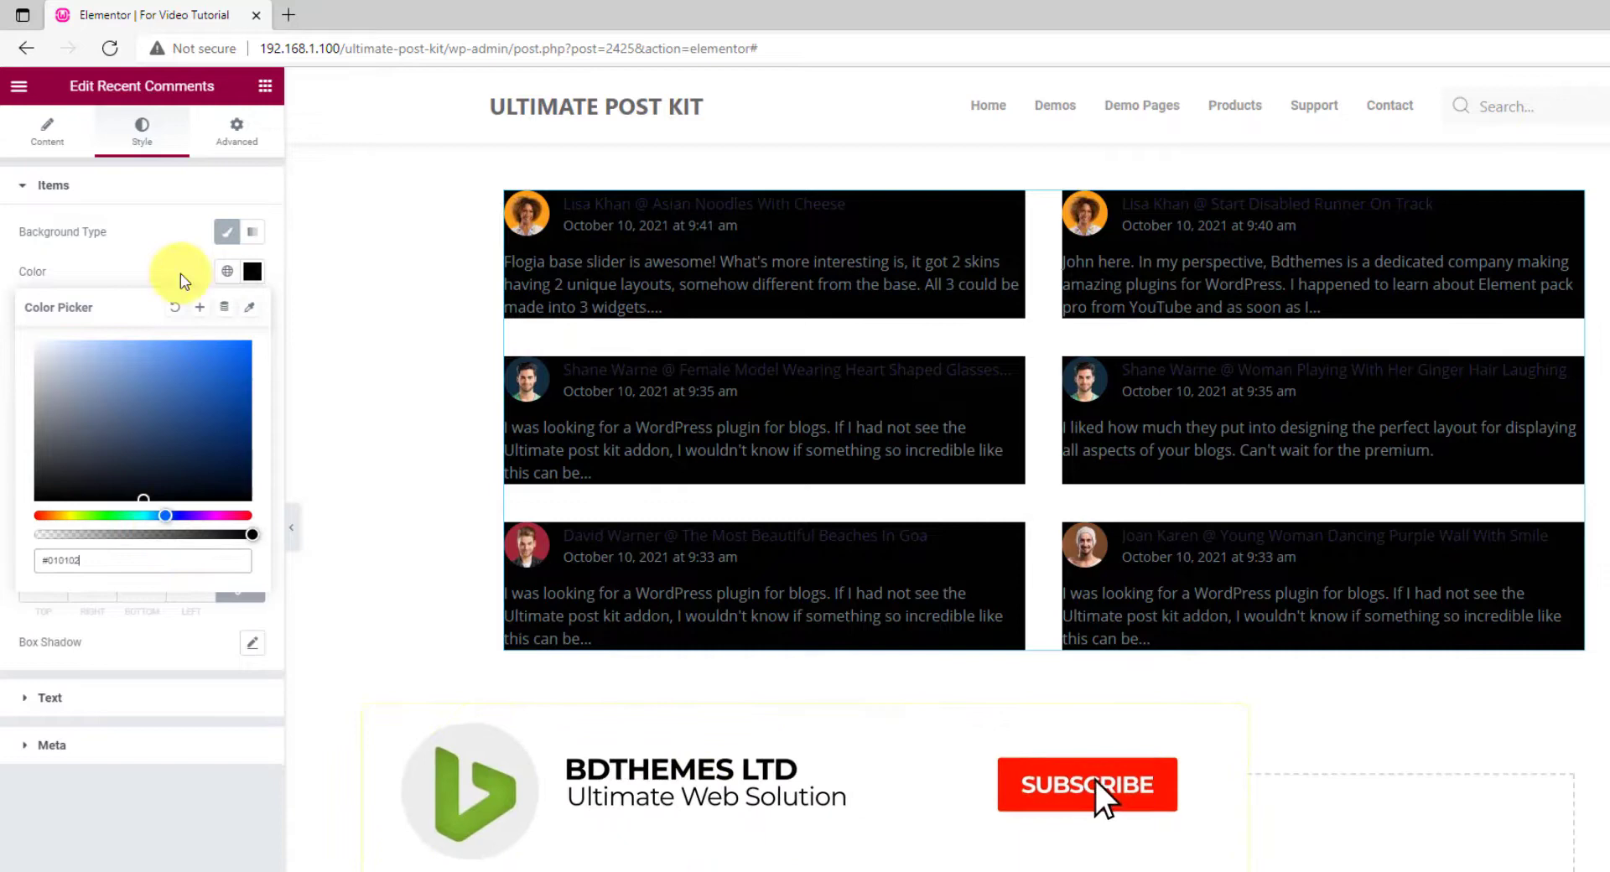
left_click(164, 255)
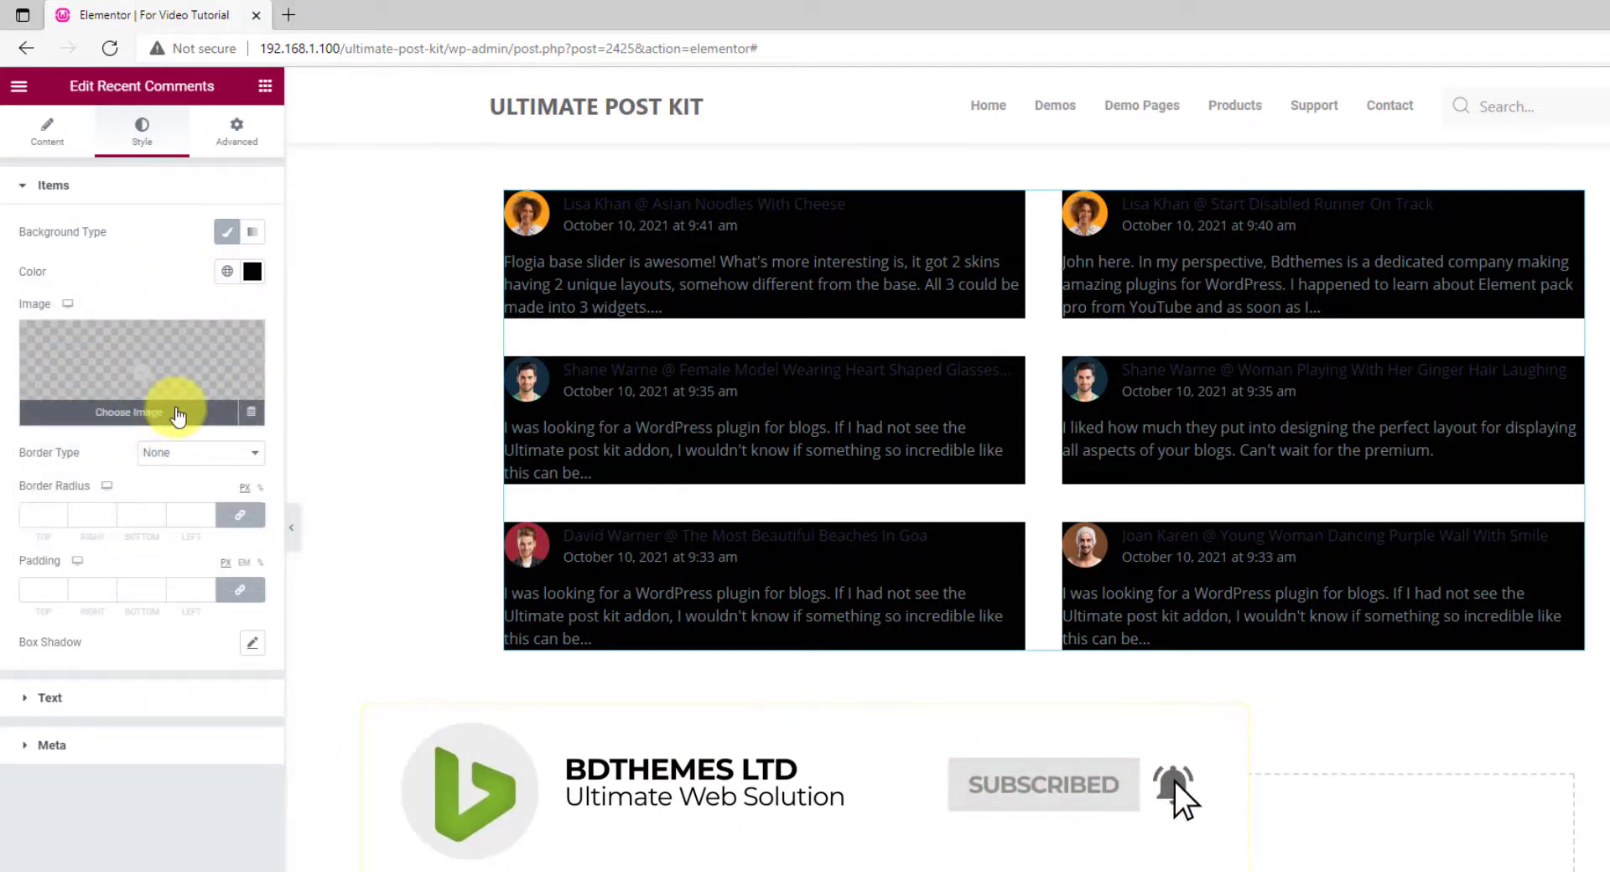
mouse_move(142, 371)
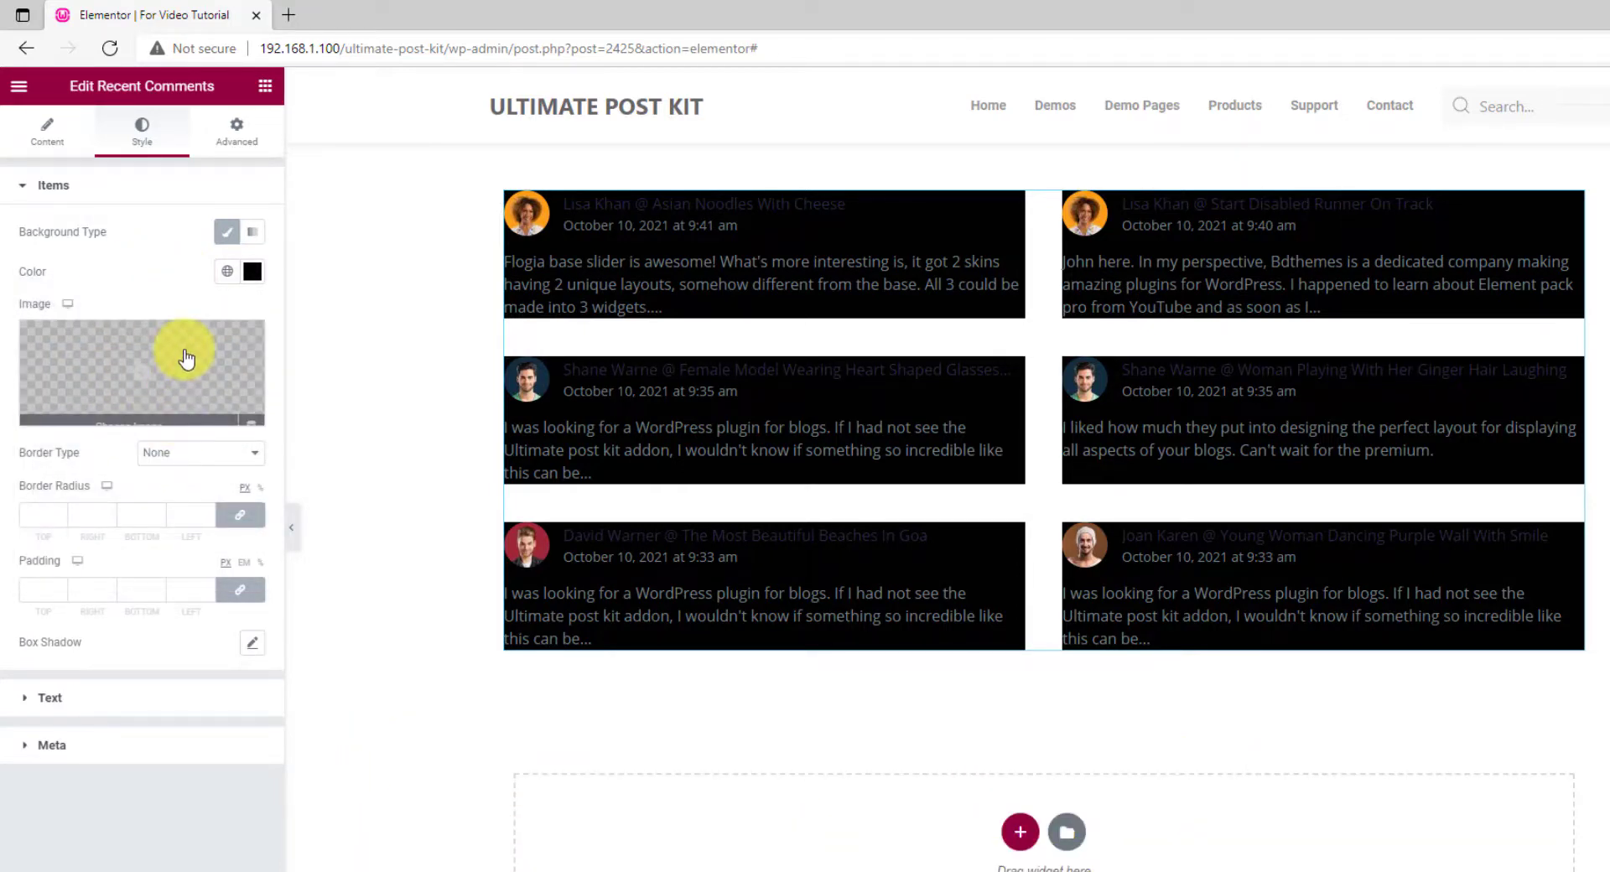
Step: Clear the item background colour and enable a box shadow on the cards
left_click(251, 270)
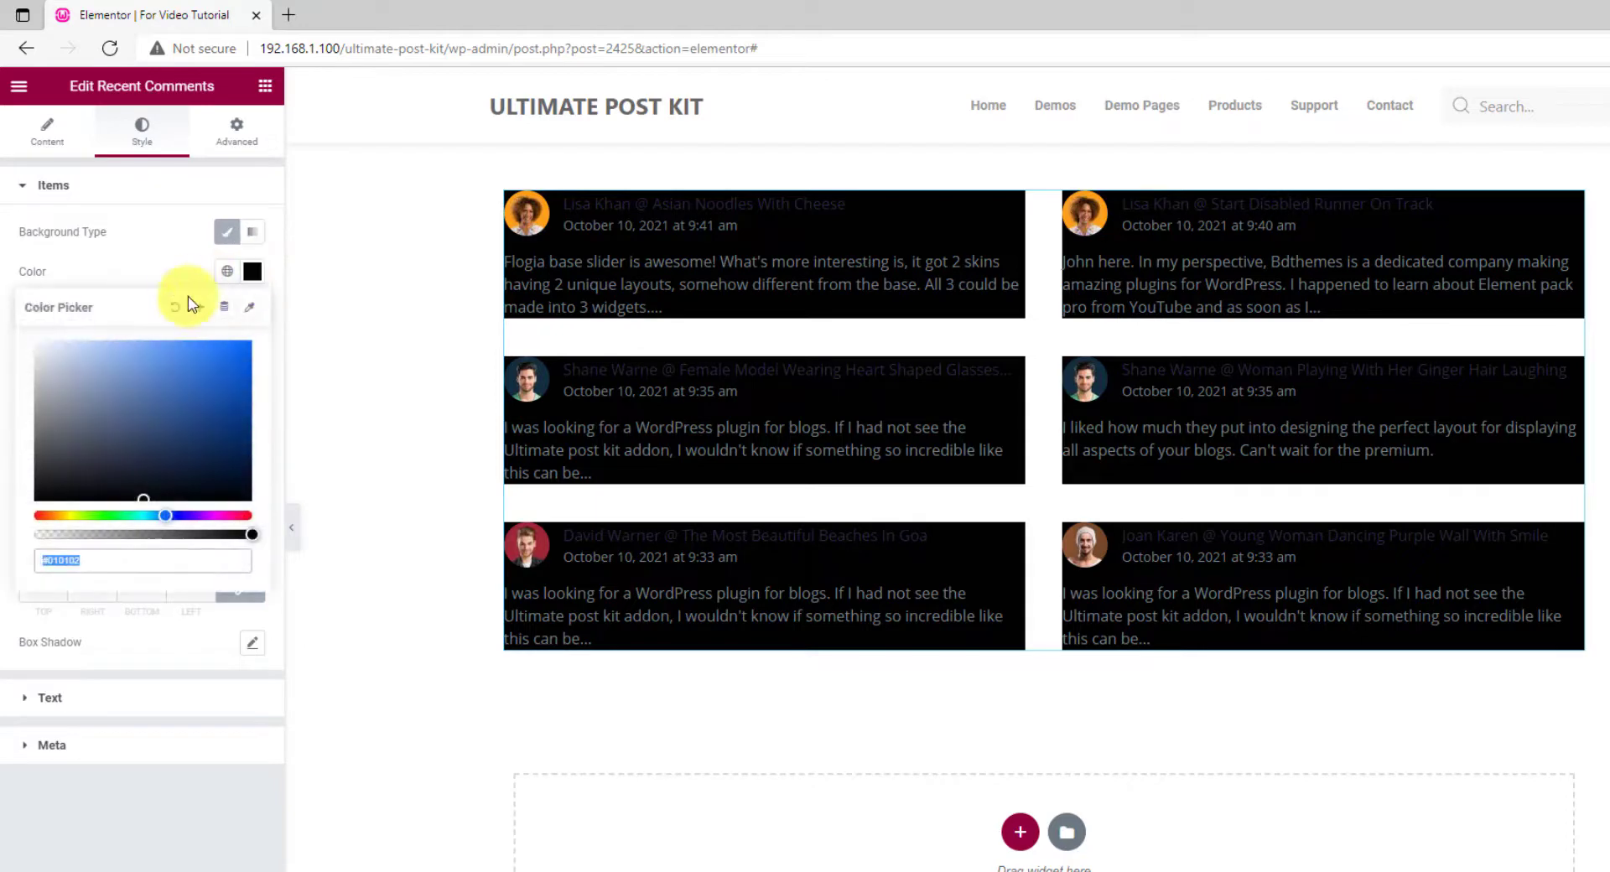
left_click(188, 299)
left_click(164, 266)
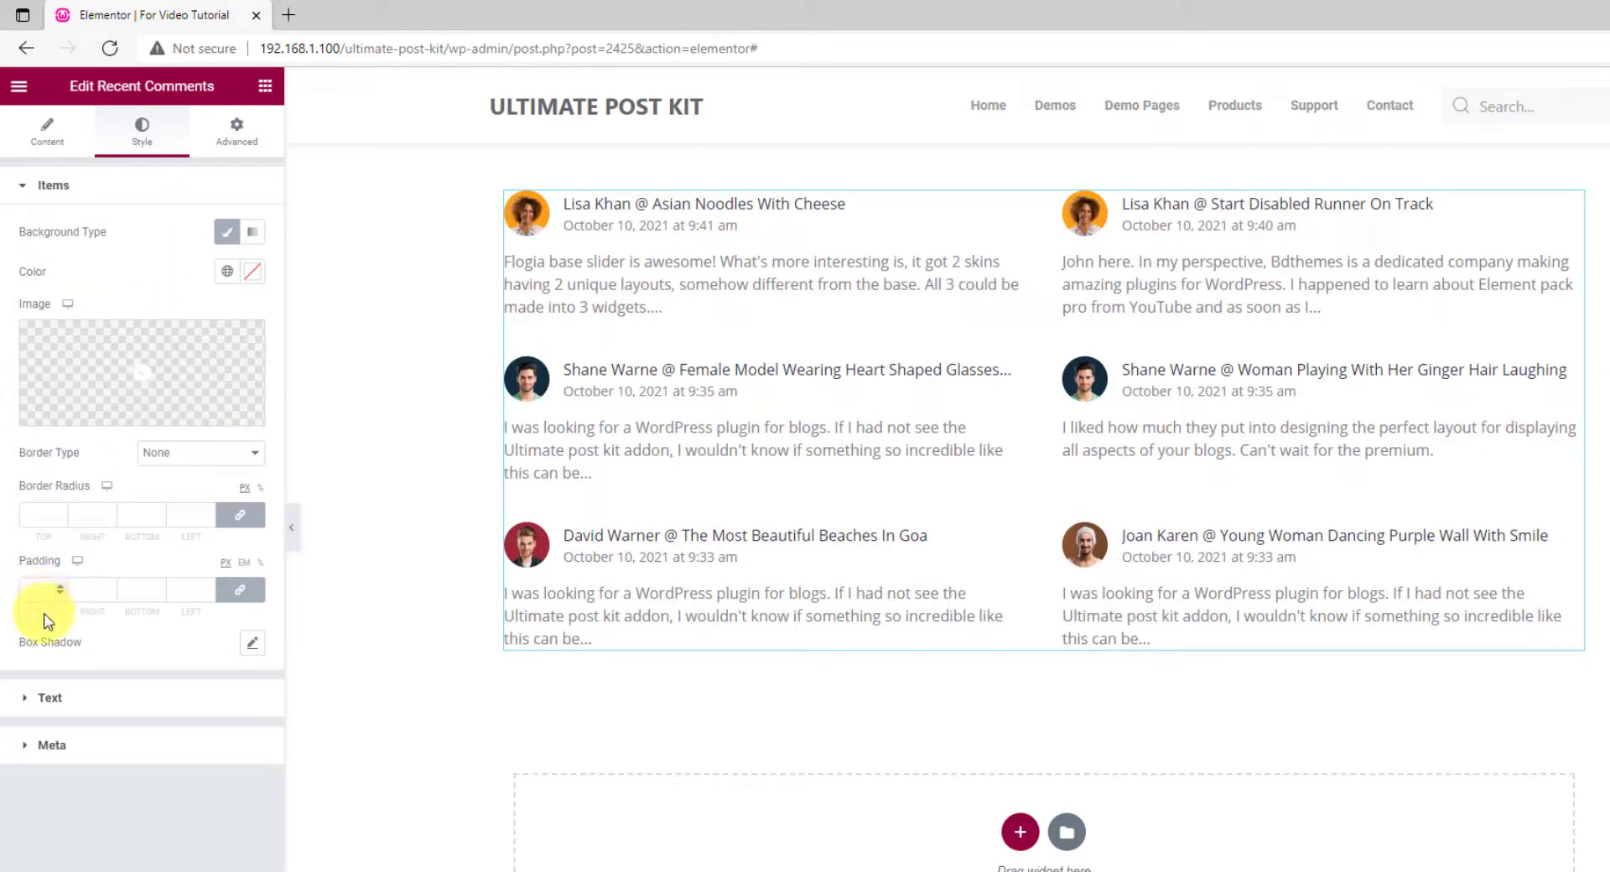
left_click(251, 645)
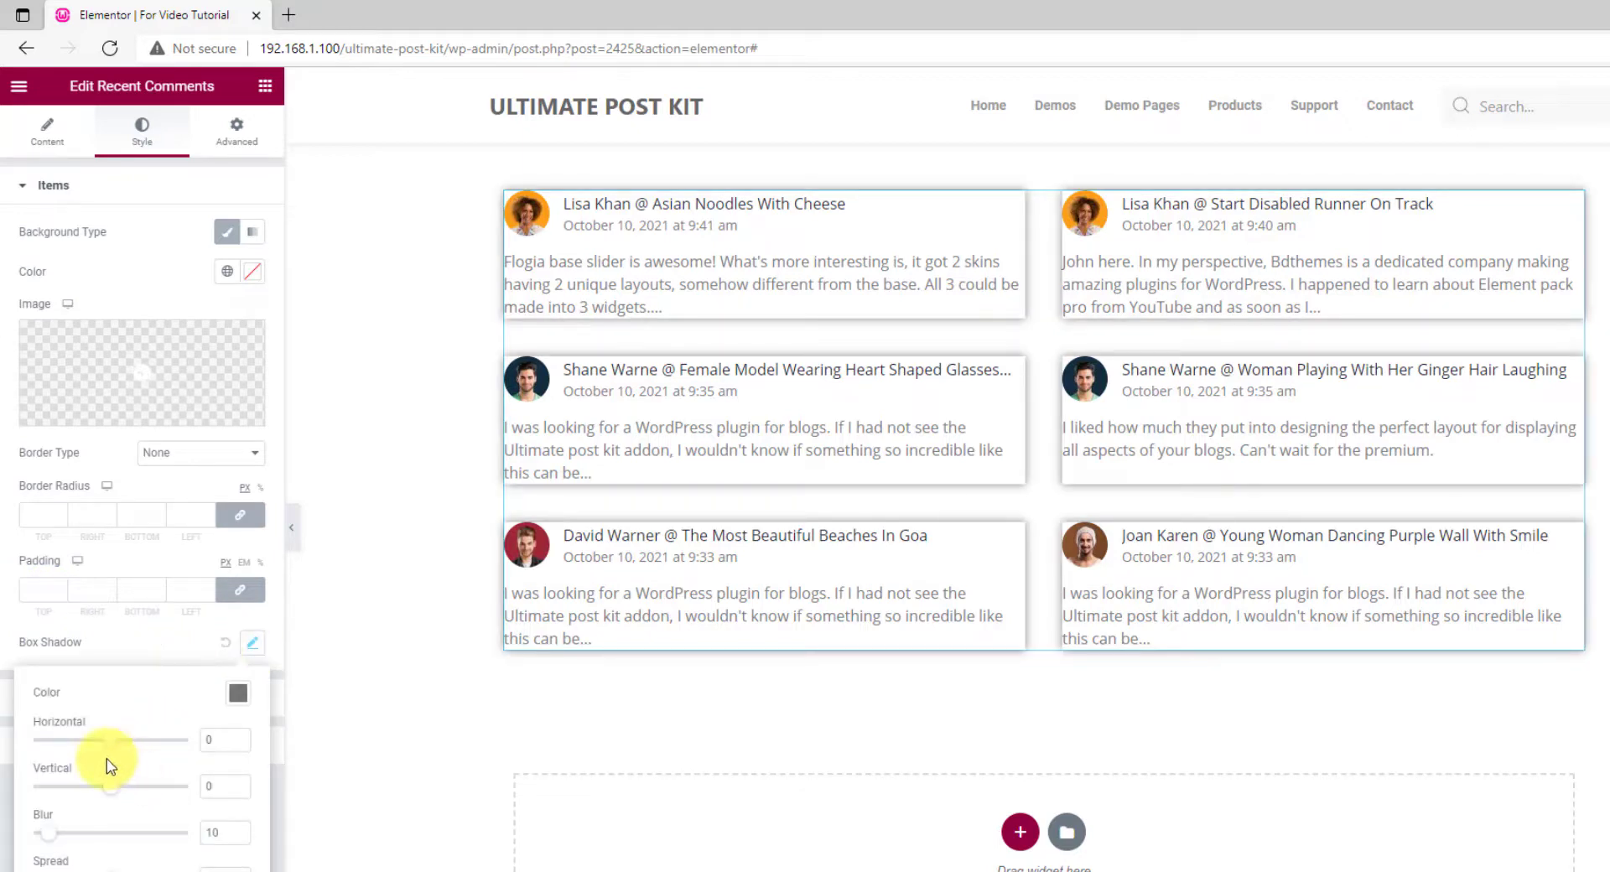
Step: Make the card shadow more transparent and shift it lower with a larger vertical offset
left_click(234, 705)
triple_click(263, 641)
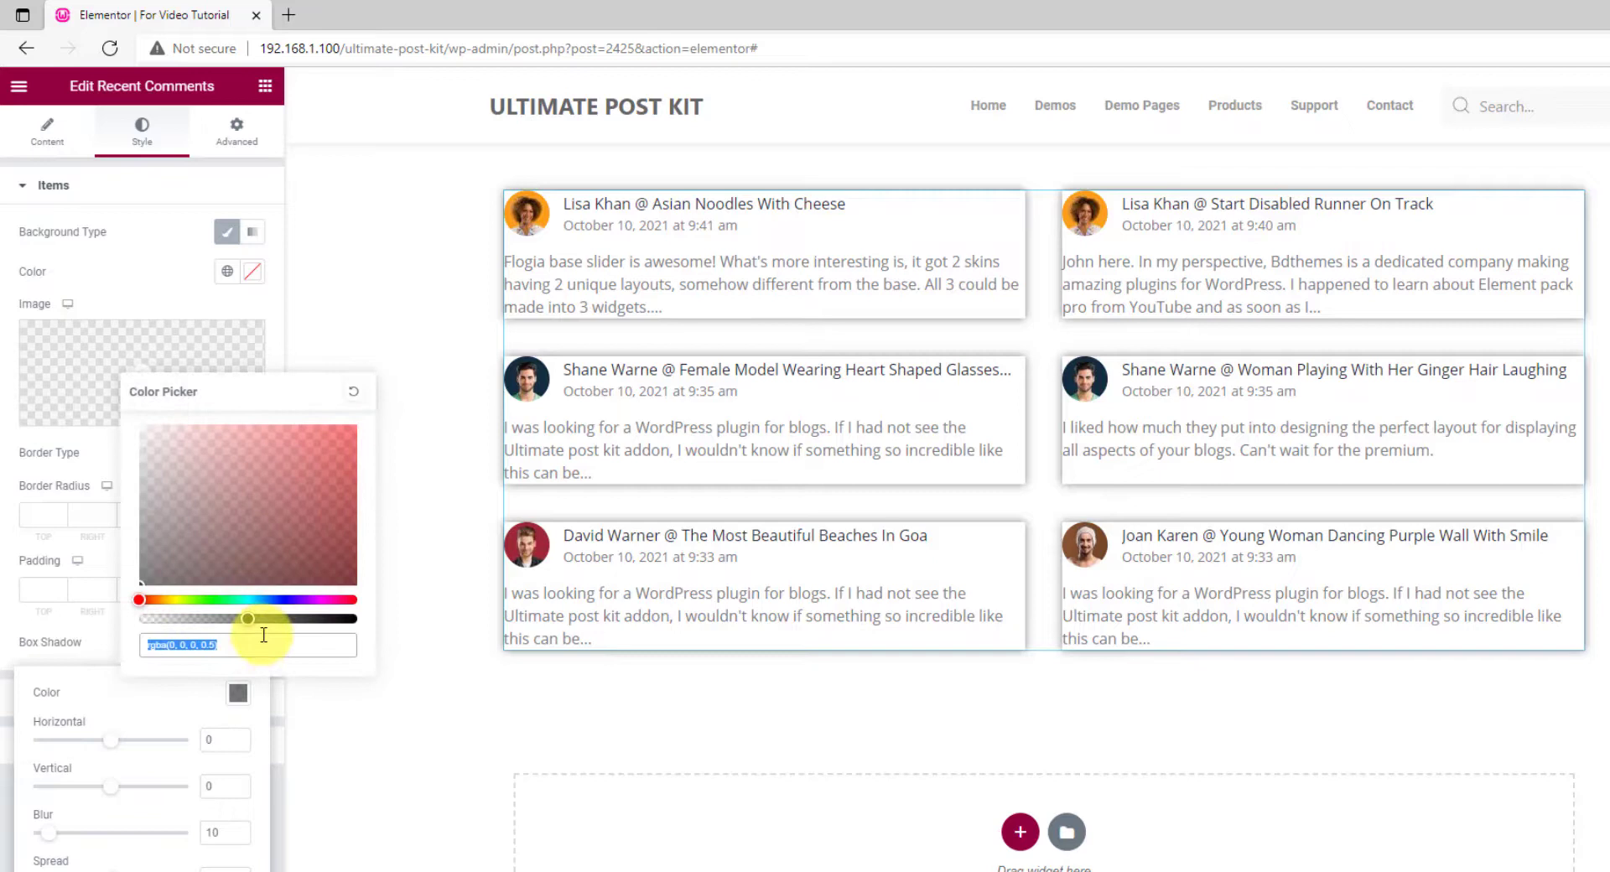
left_click_drag(250, 617, 199, 619)
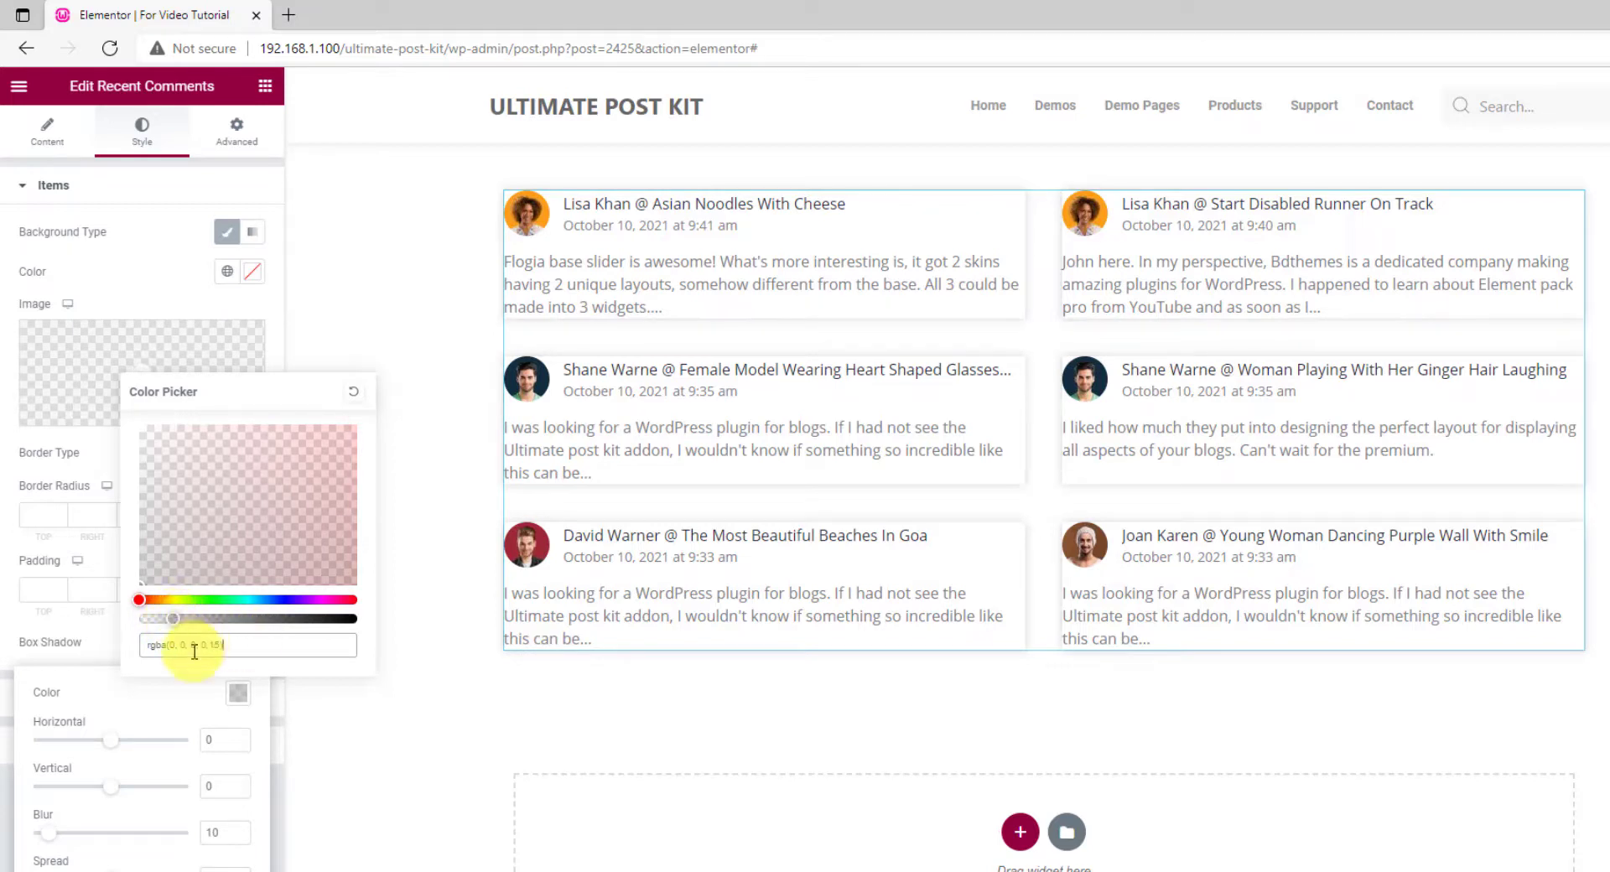
left_click(131, 770)
left_click_drag(109, 788, 115, 798)
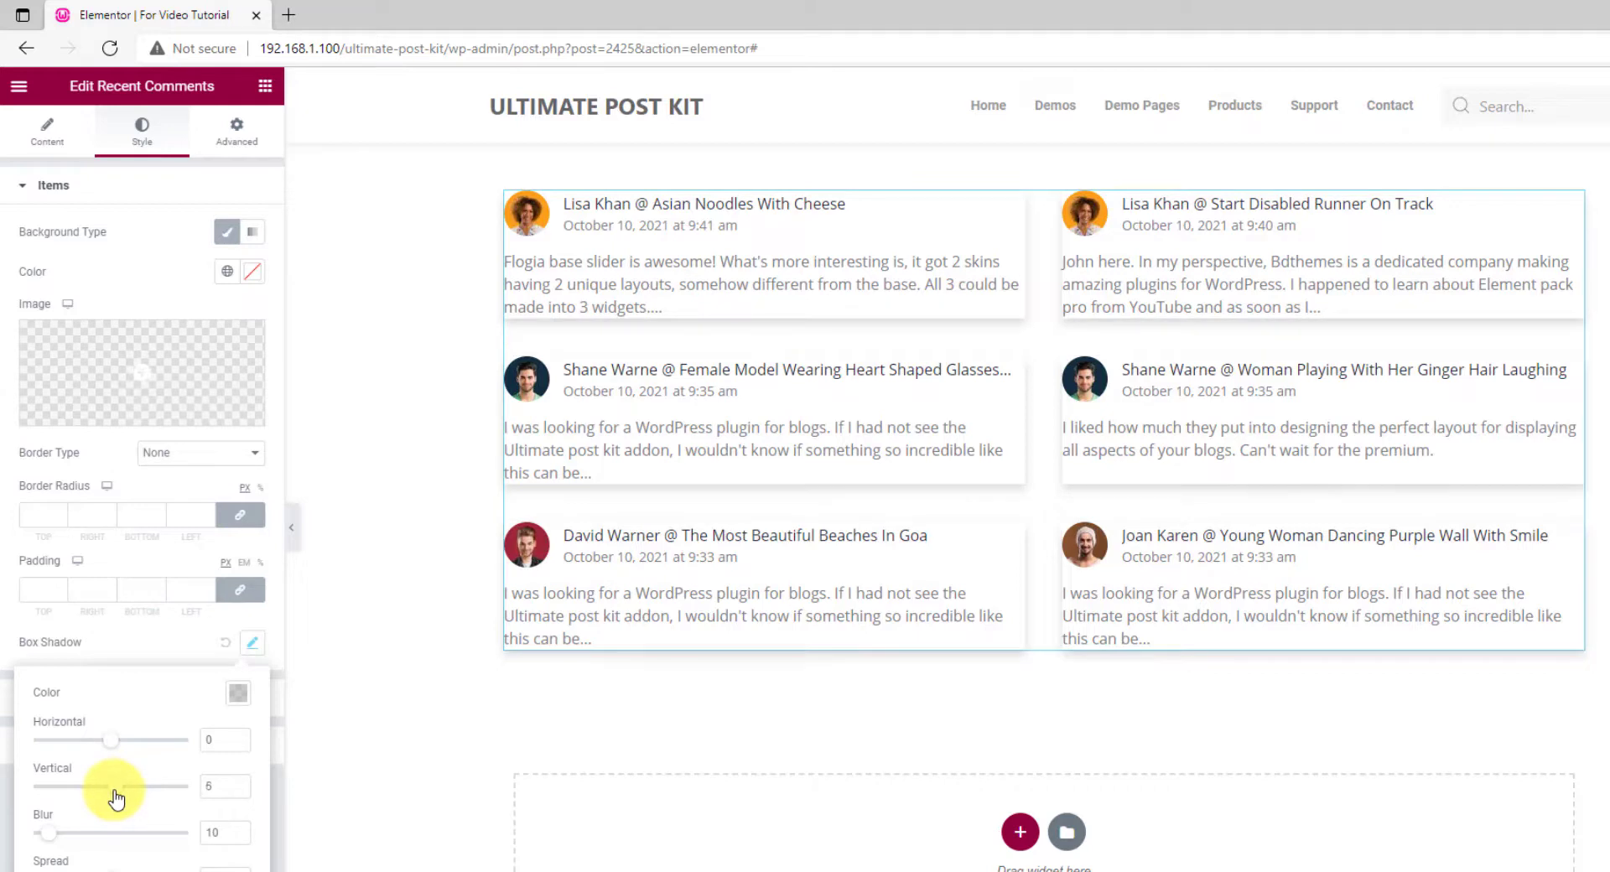
left_click(138, 639)
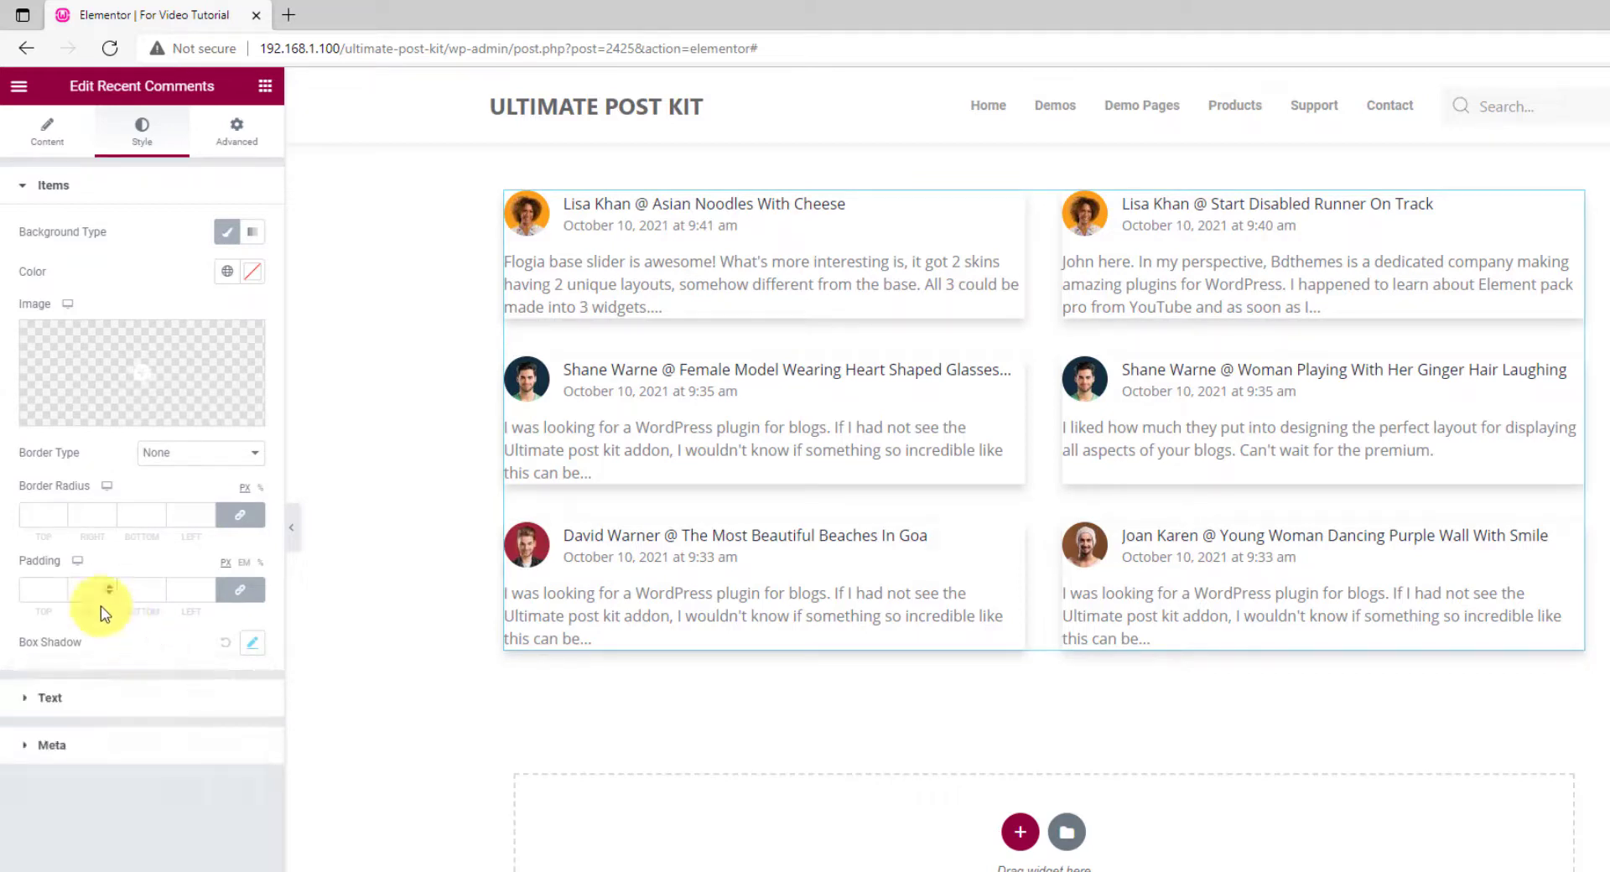
Step: Set linked padding of 35 on all sides of the comment cards
left_click(33, 591)
type("3")
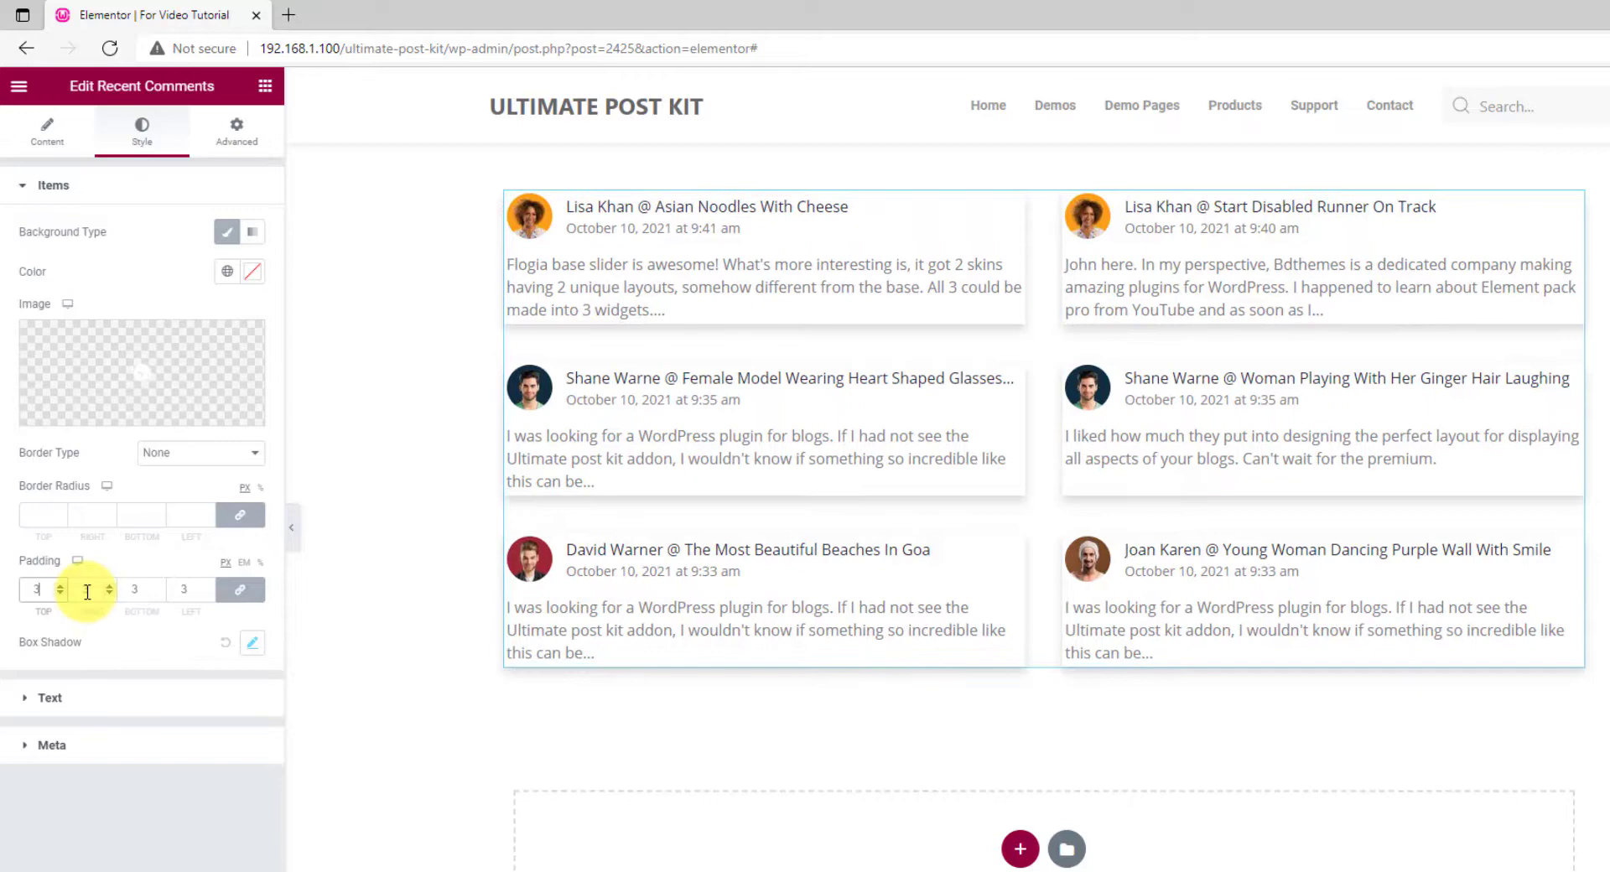
type("5")
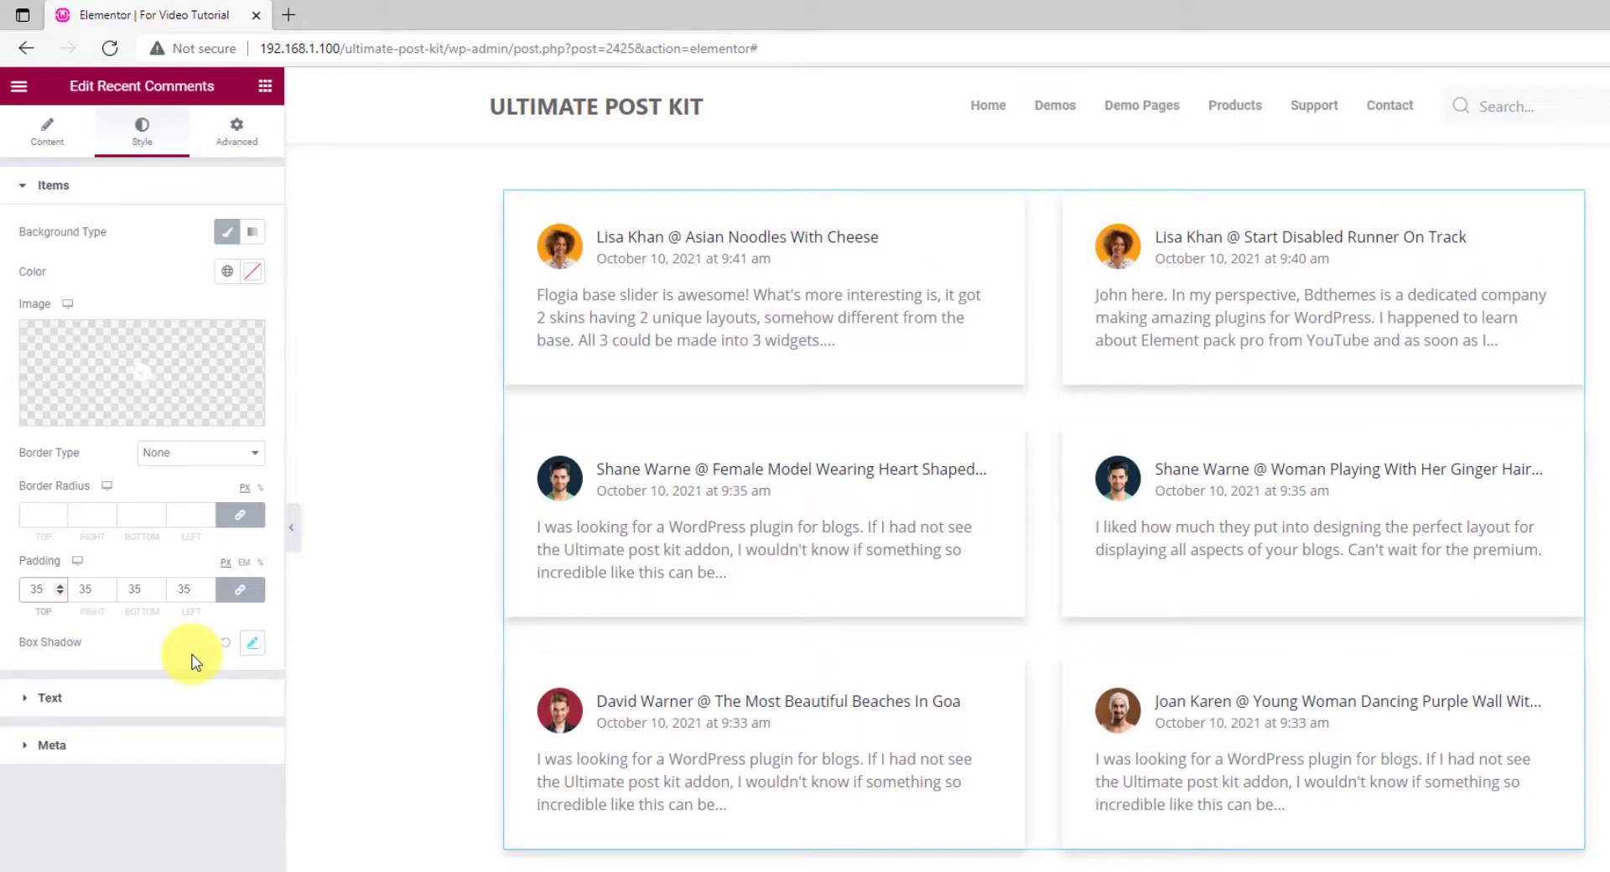
left_click(111, 709)
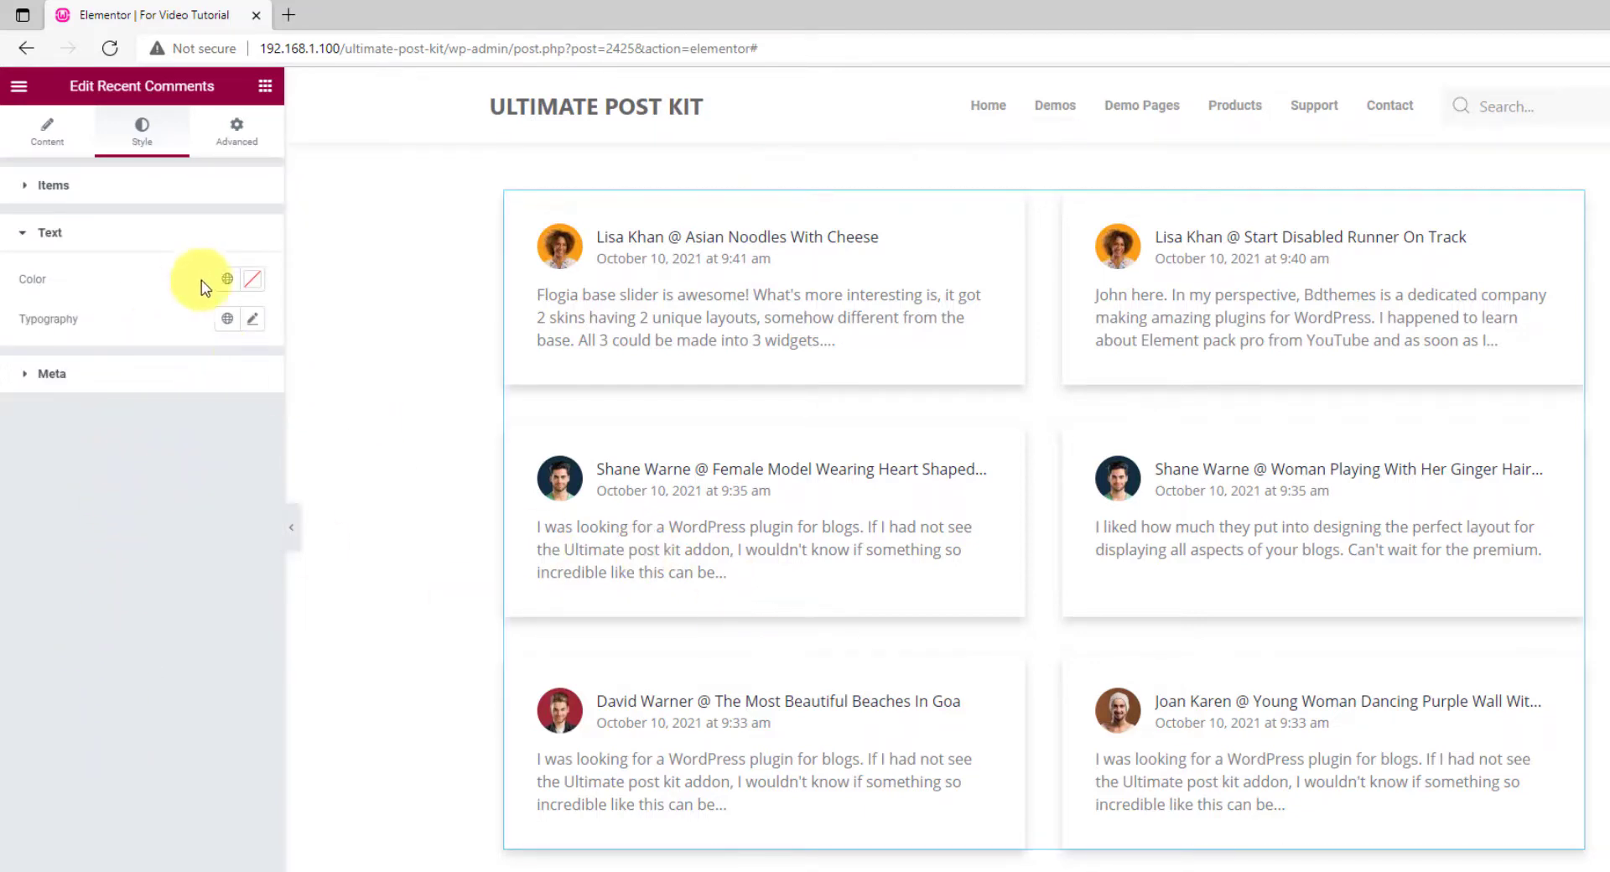
Step: Set the comment text typography line height to 1.9
left_click(248, 326)
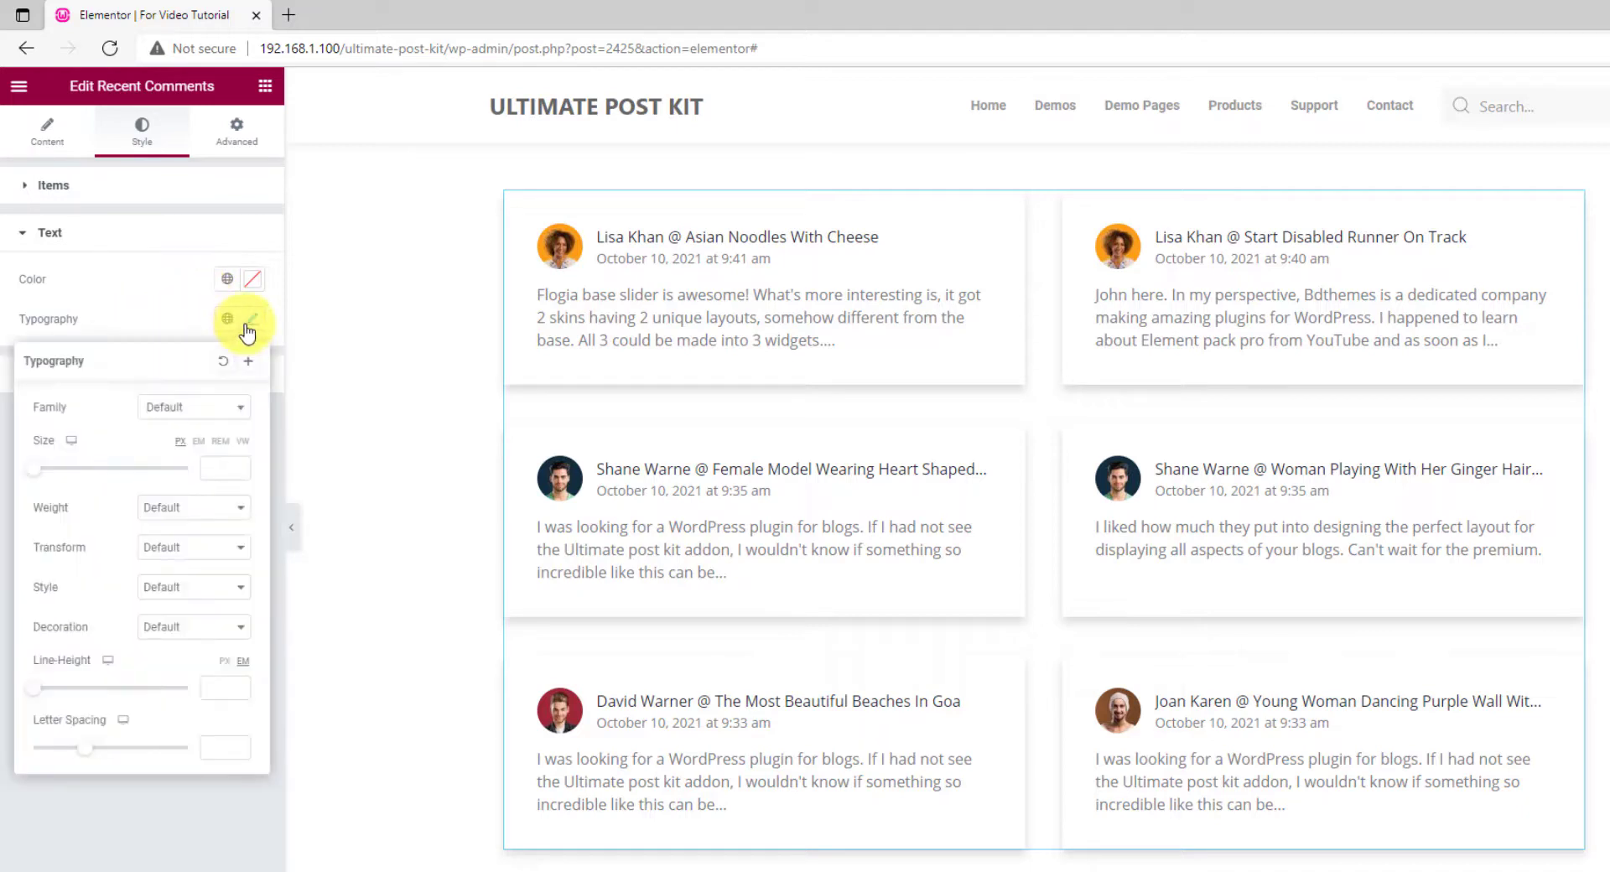
mouse_move(159, 697)
left_mouse_down()
mouse_move(49, 697)
mouse_move(64, 696)
left_mouse_up()
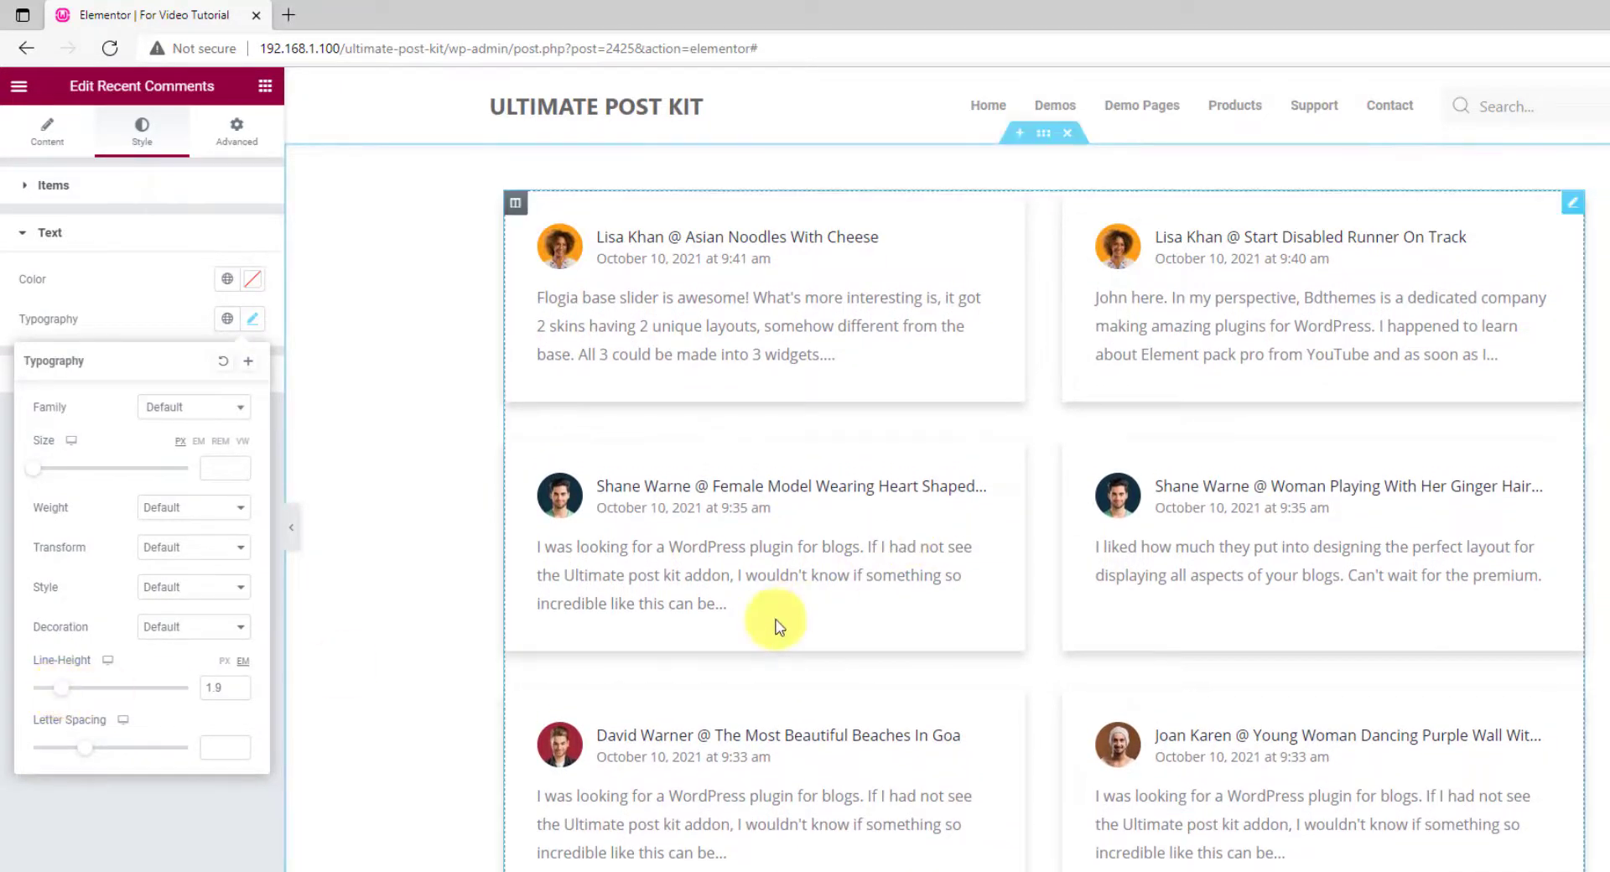
left_click(153, 327)
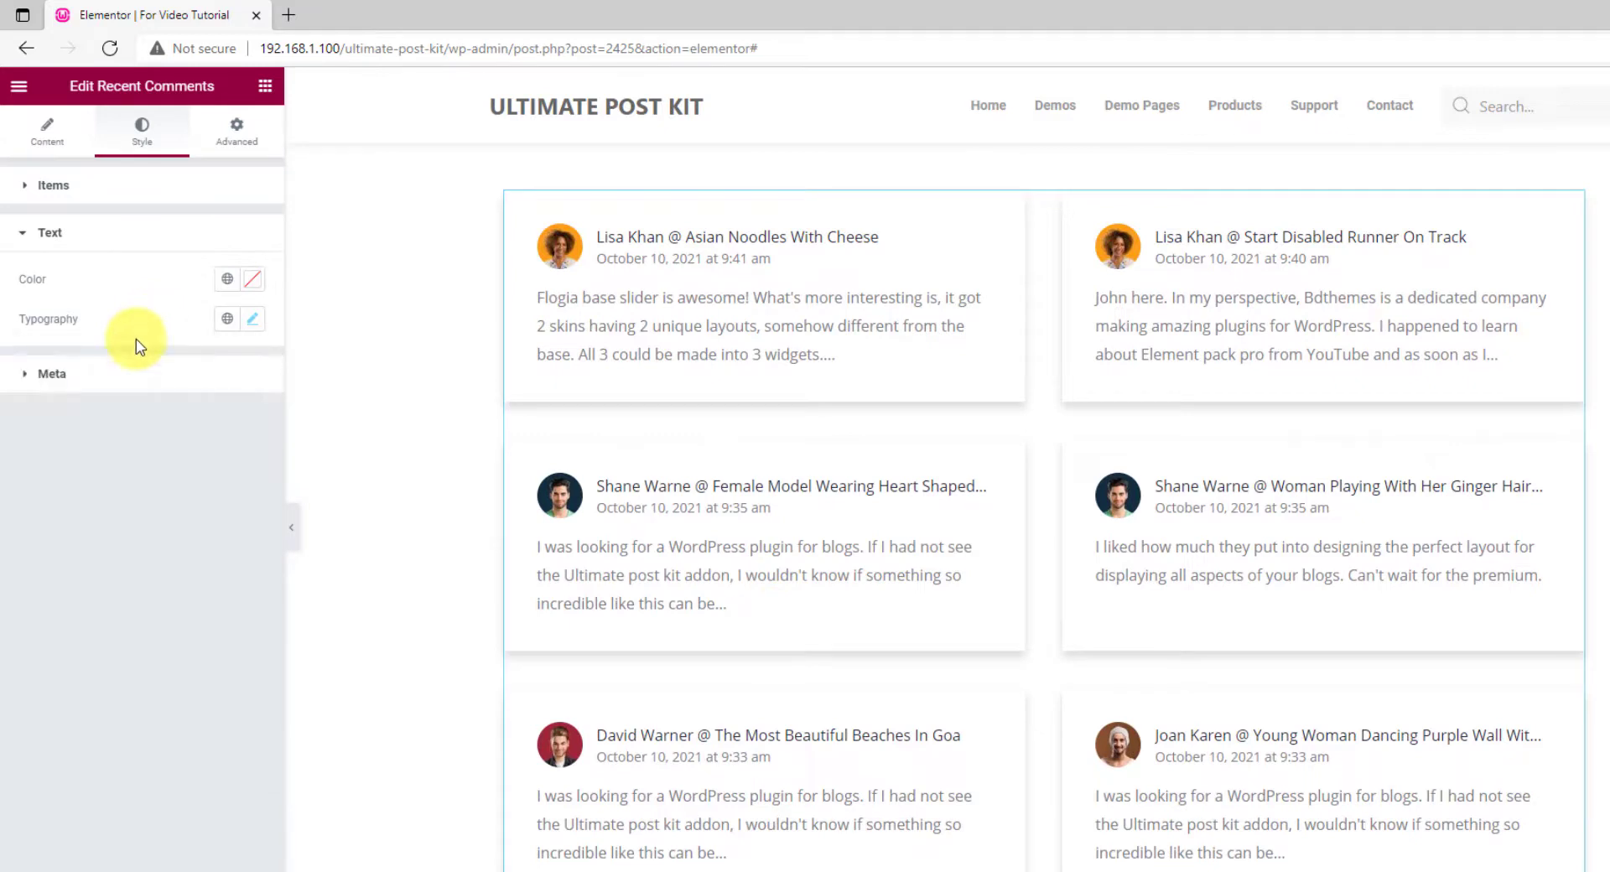
Step: Set the Meta section spacing slider to 20
left_click(114, 388)
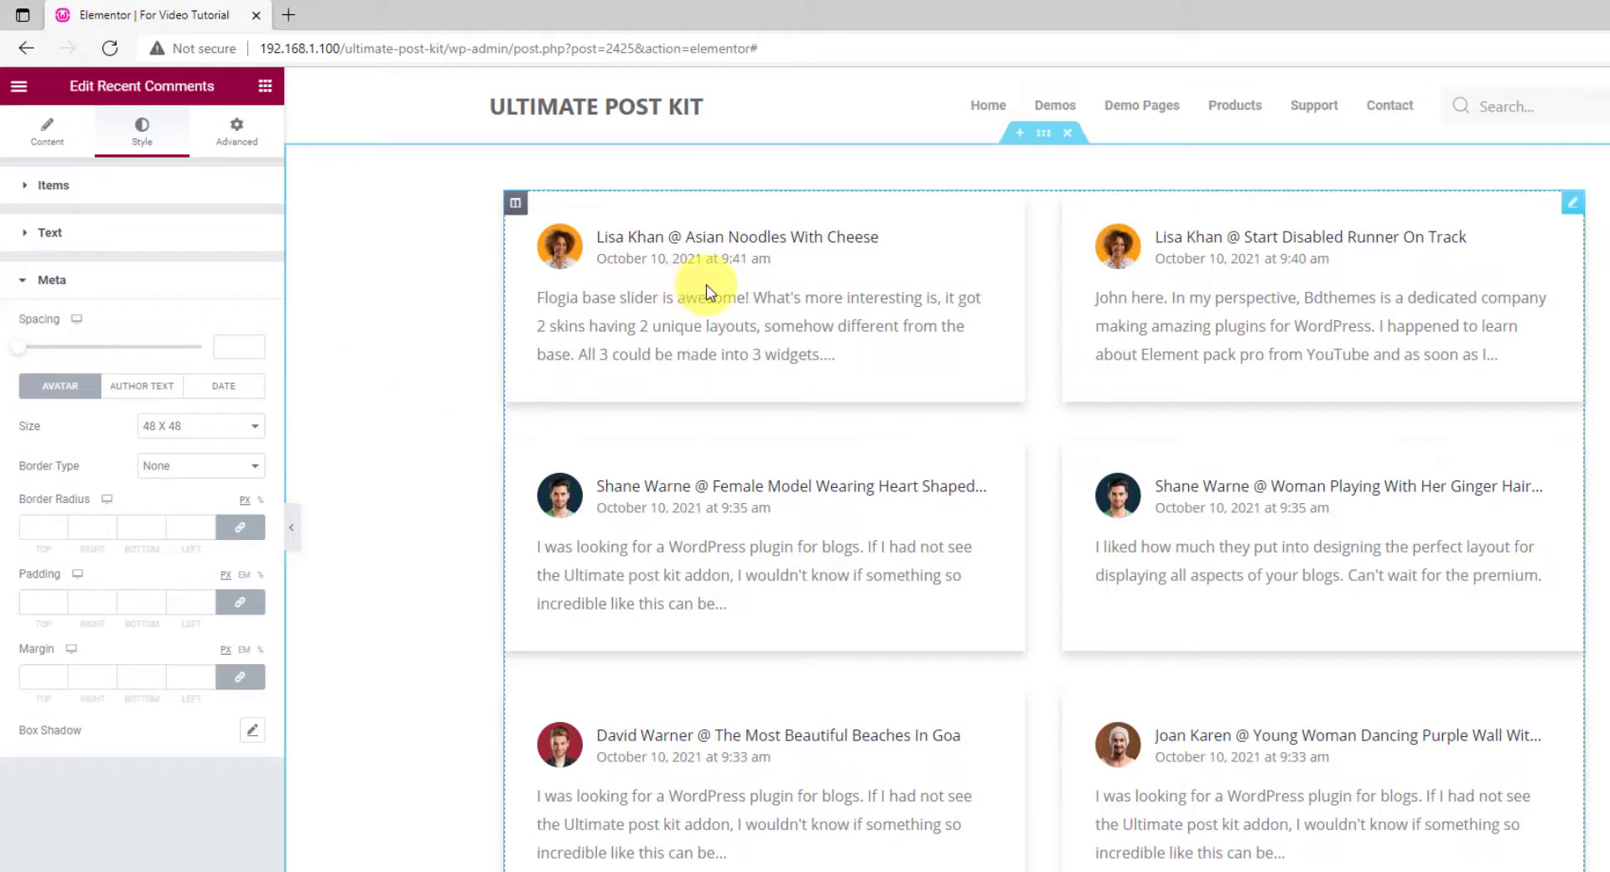
mouse_move(403, 355)
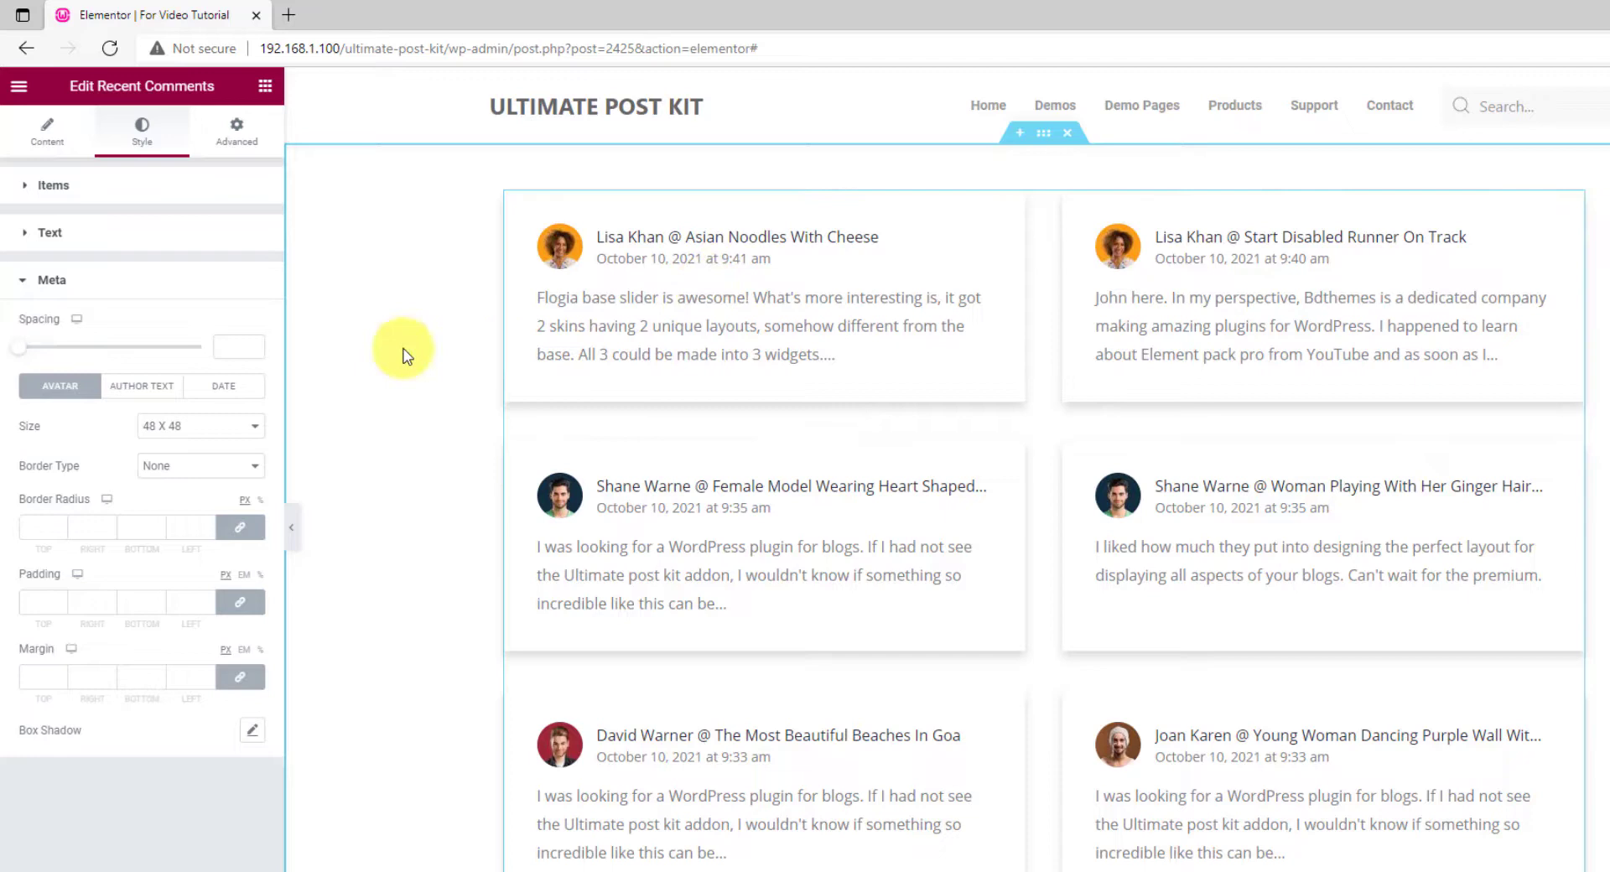
left_click_drag(19, 359, 92, 359)
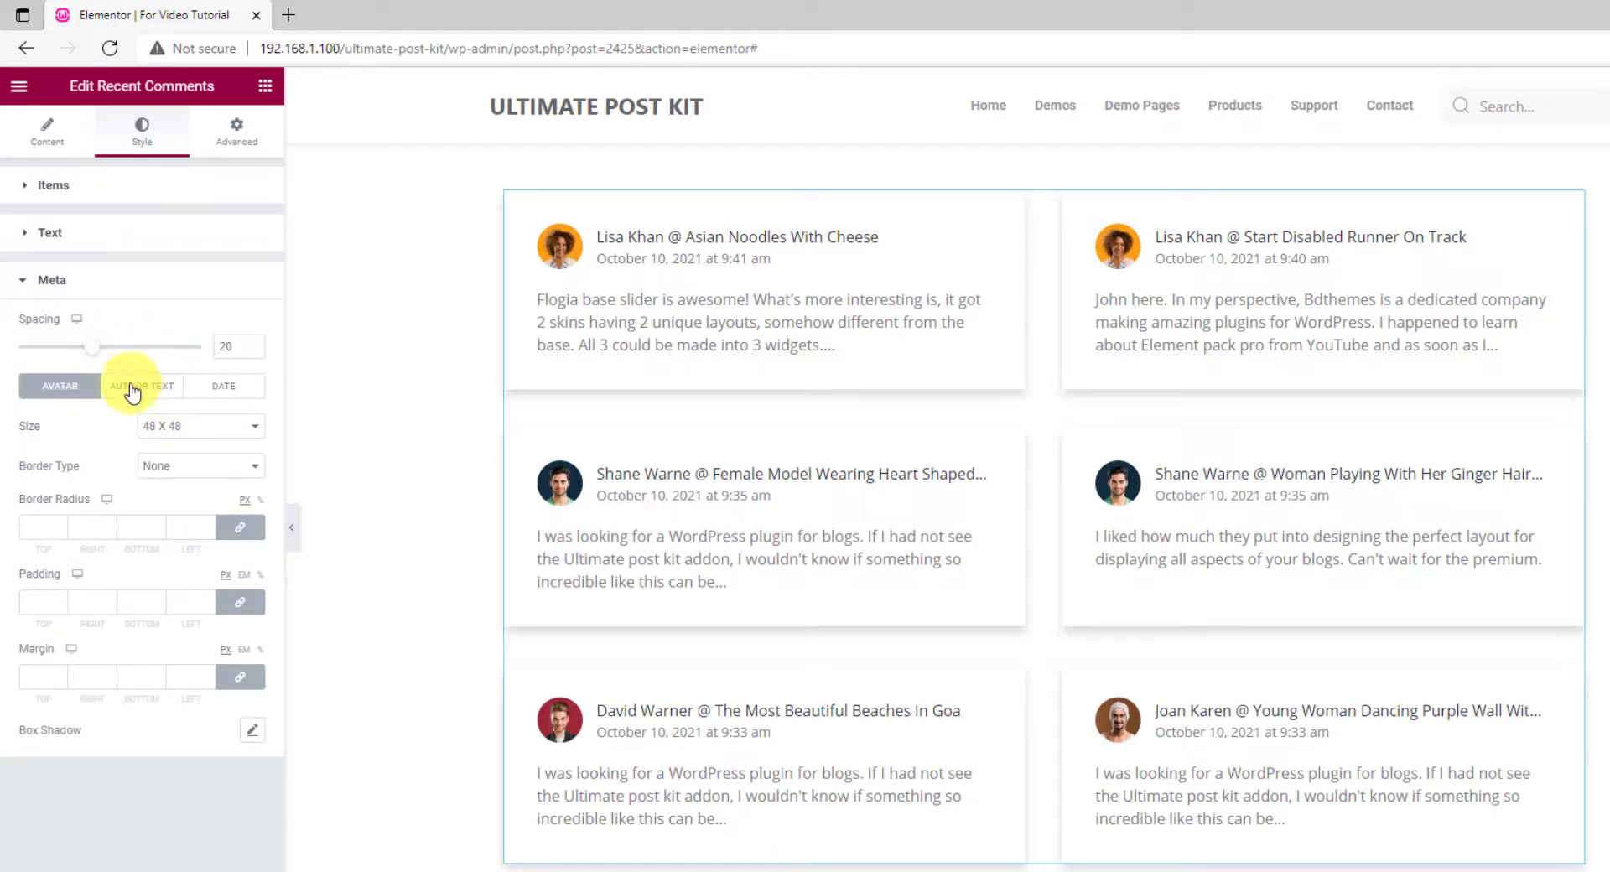
Step: Set the author text typography size to 20
left_click(136, 389)
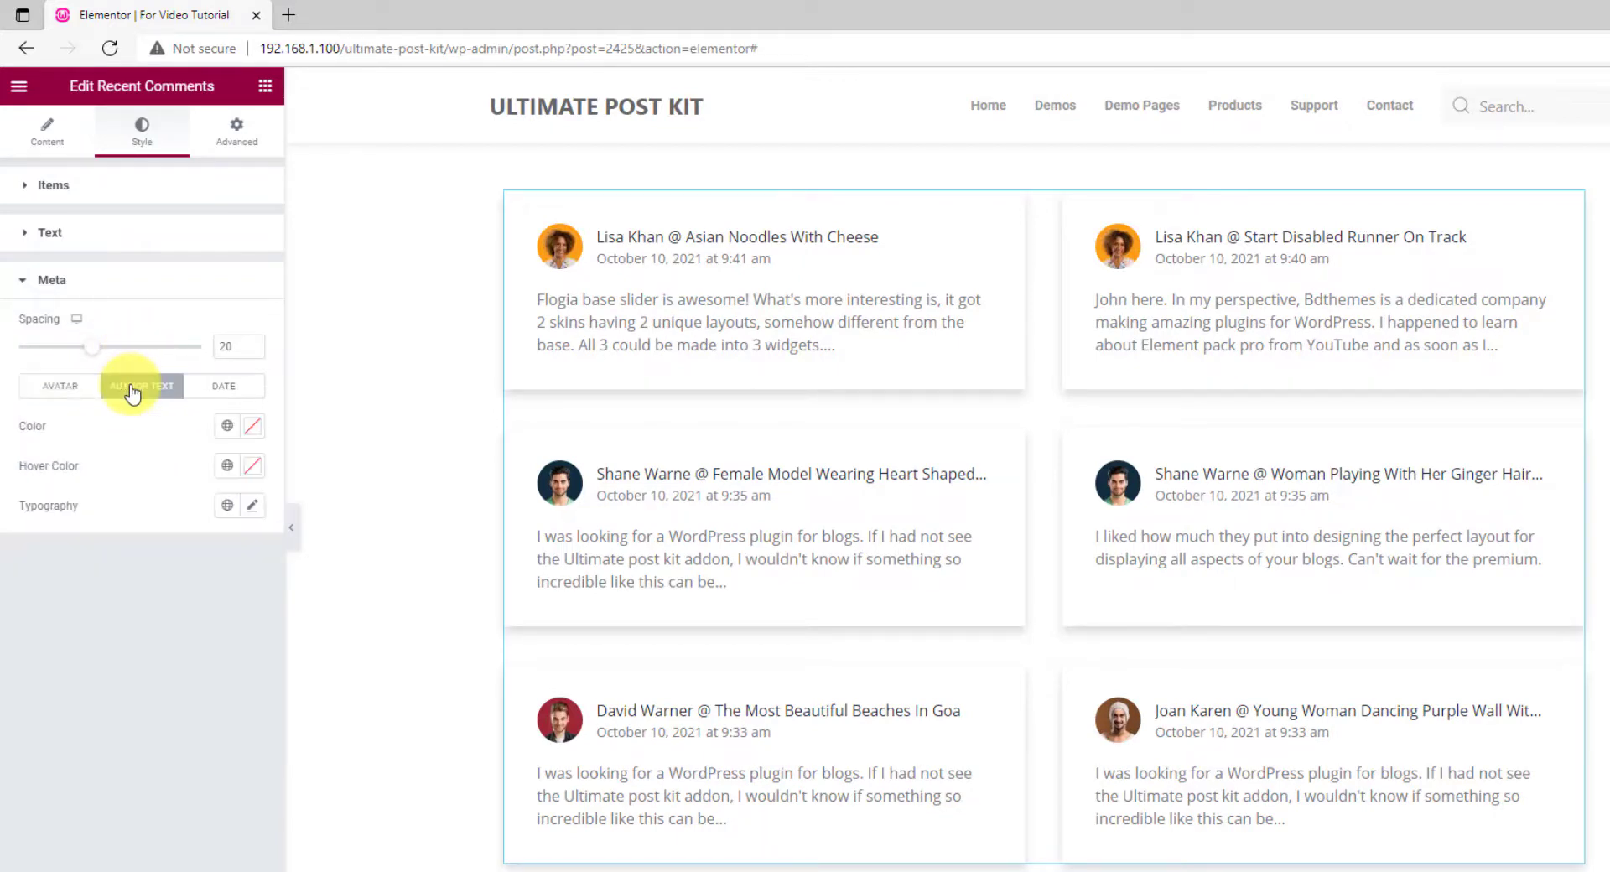
left_click(251, 507)
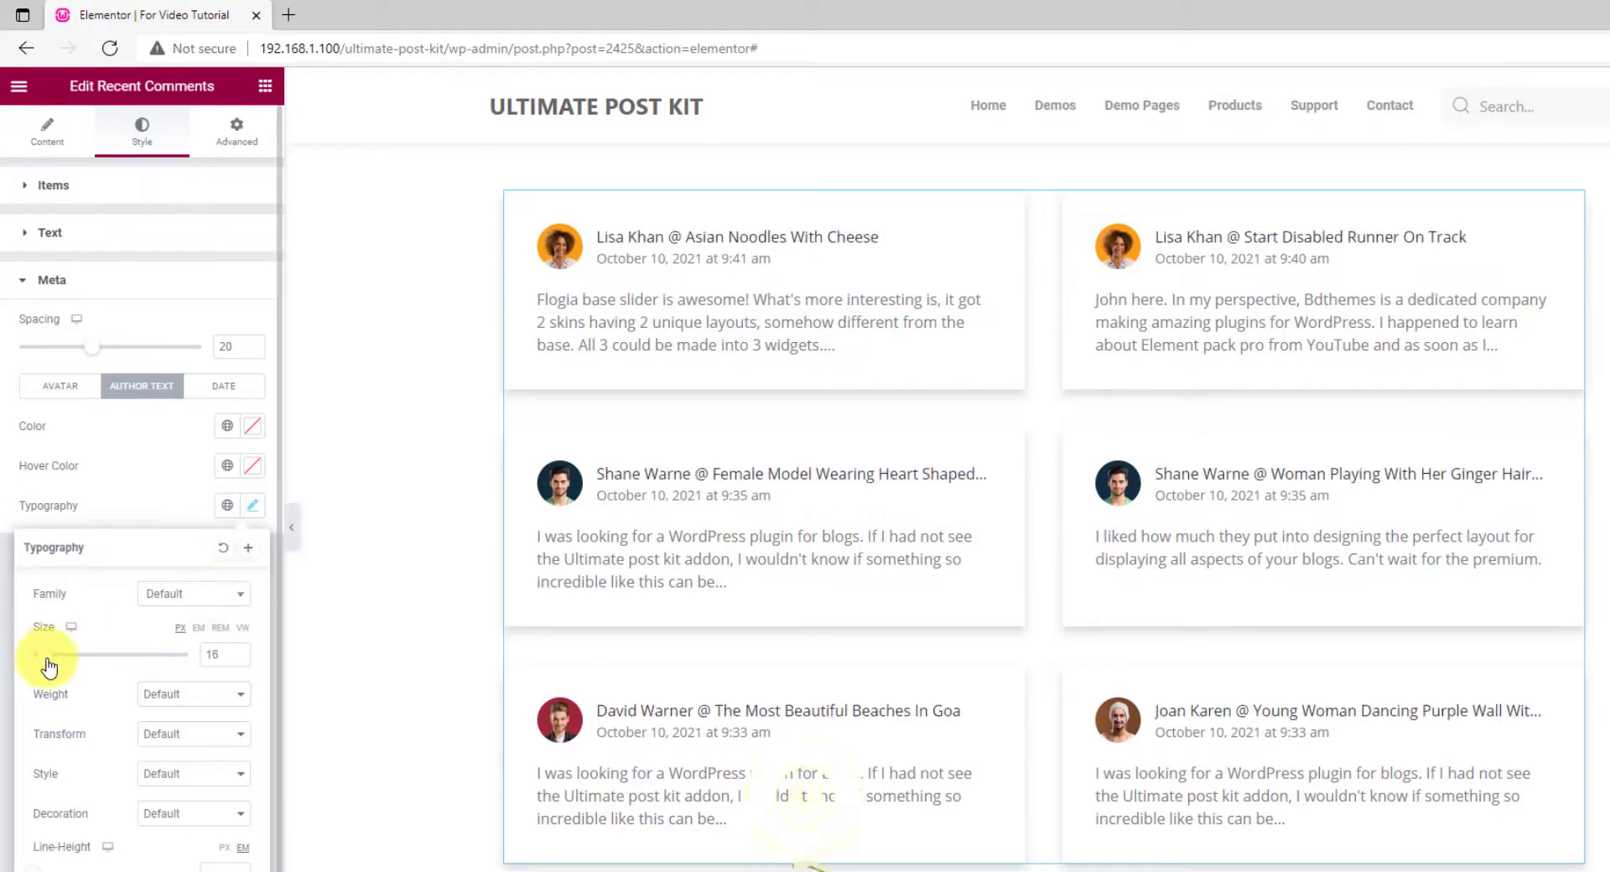
left_click_drag(48, 662, 48, 667)
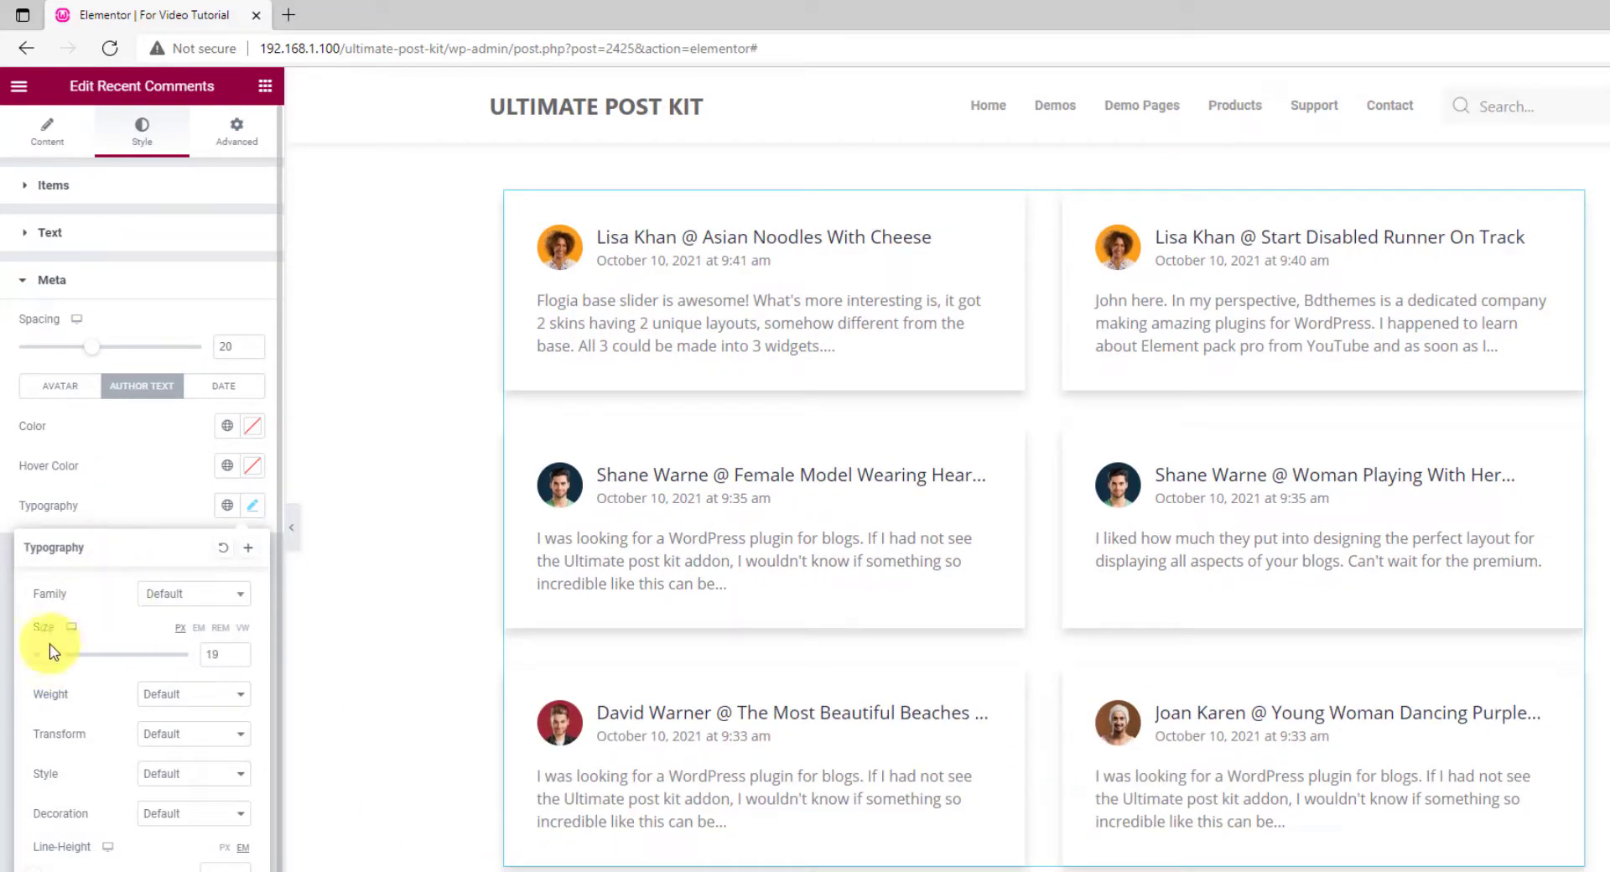
left_click(238, 651)
left_click(131, 511)
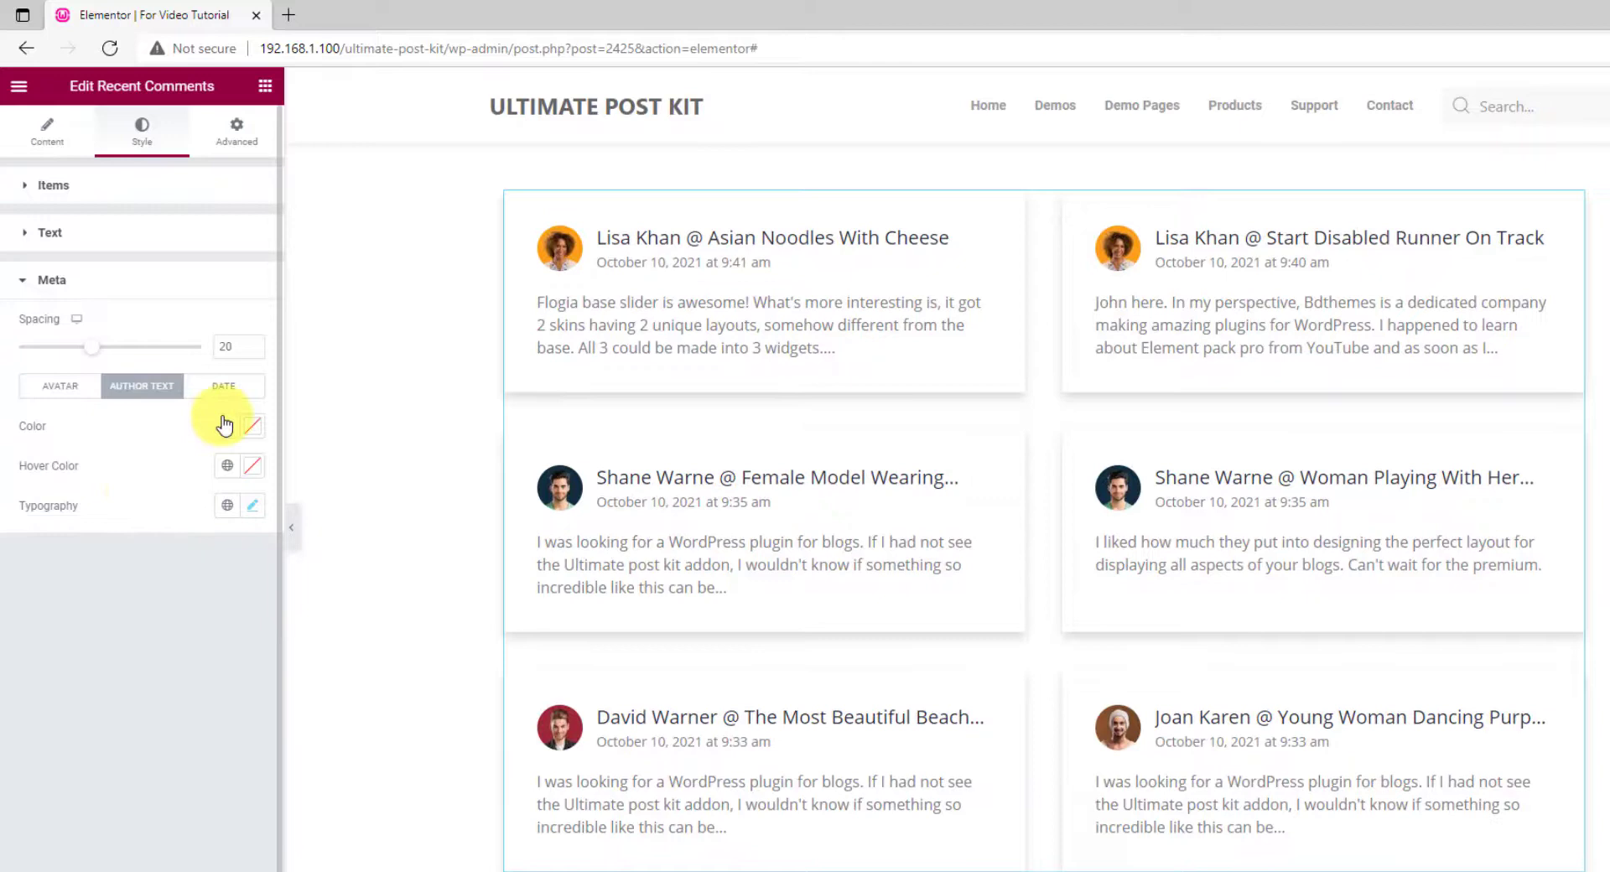
Step: Make the author text colour black (#000000)
left_click(251, 426)
left_click_drag(151, 582, 10, 679)
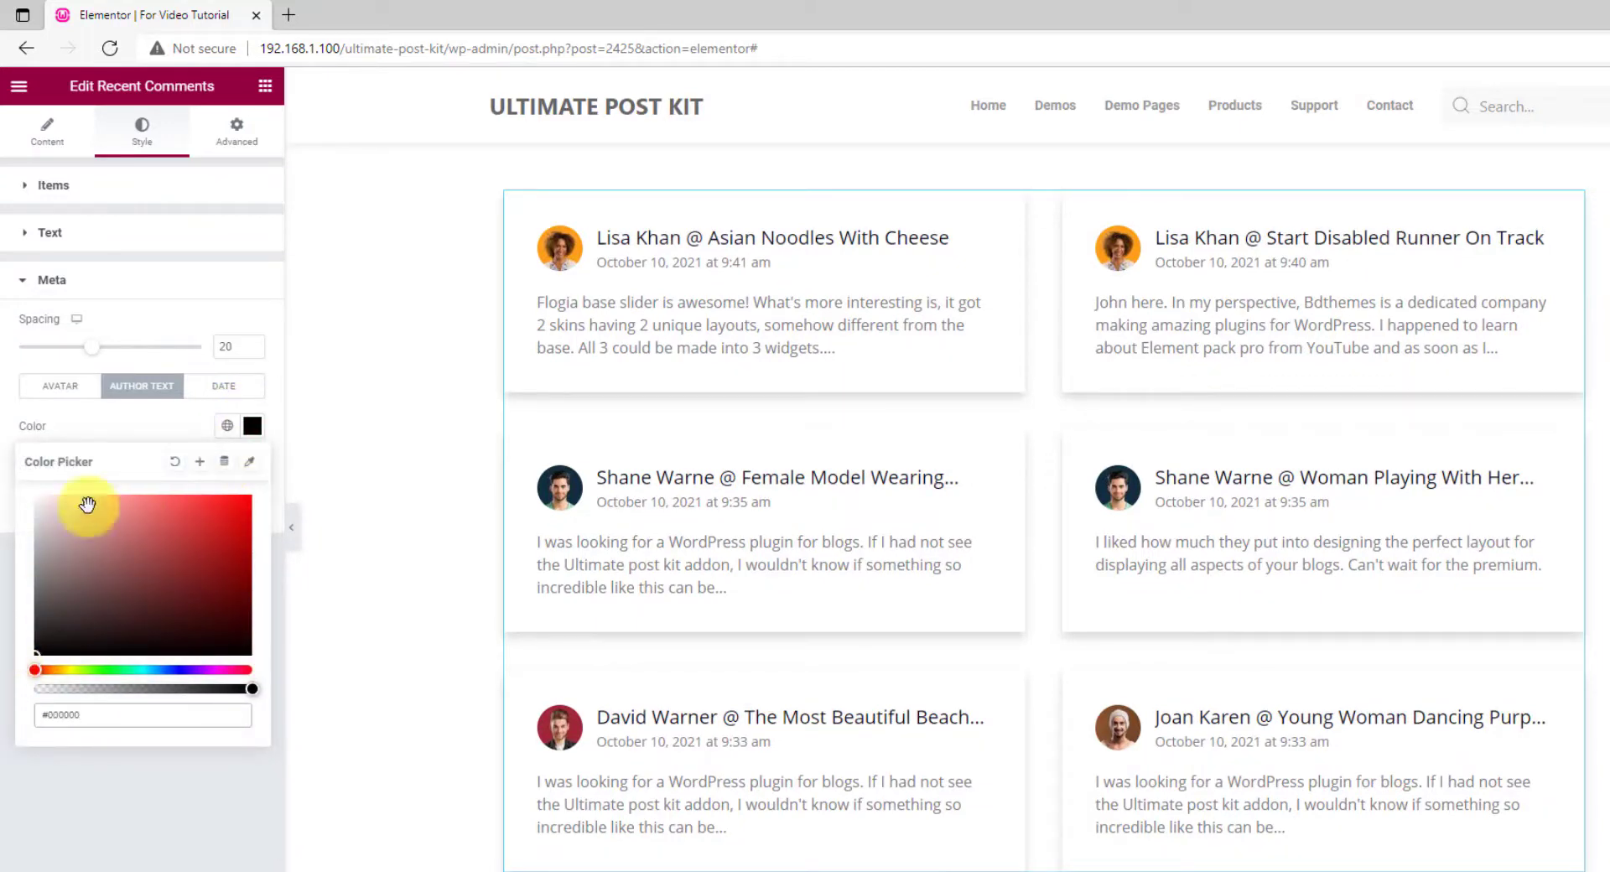
left_click(114, 429)
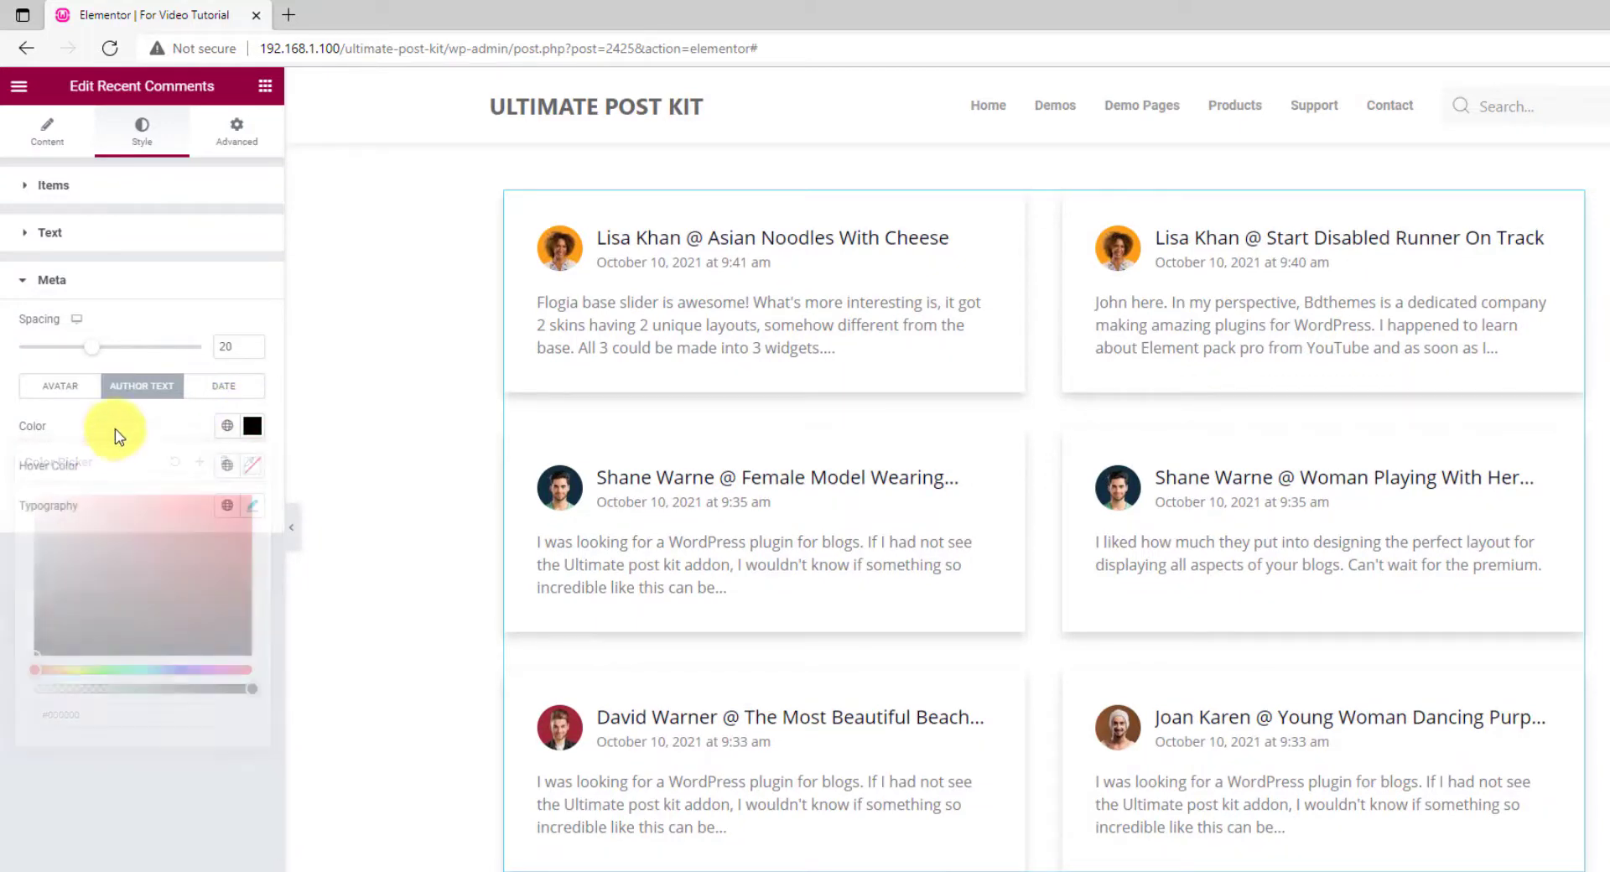
left_click(223, 385)
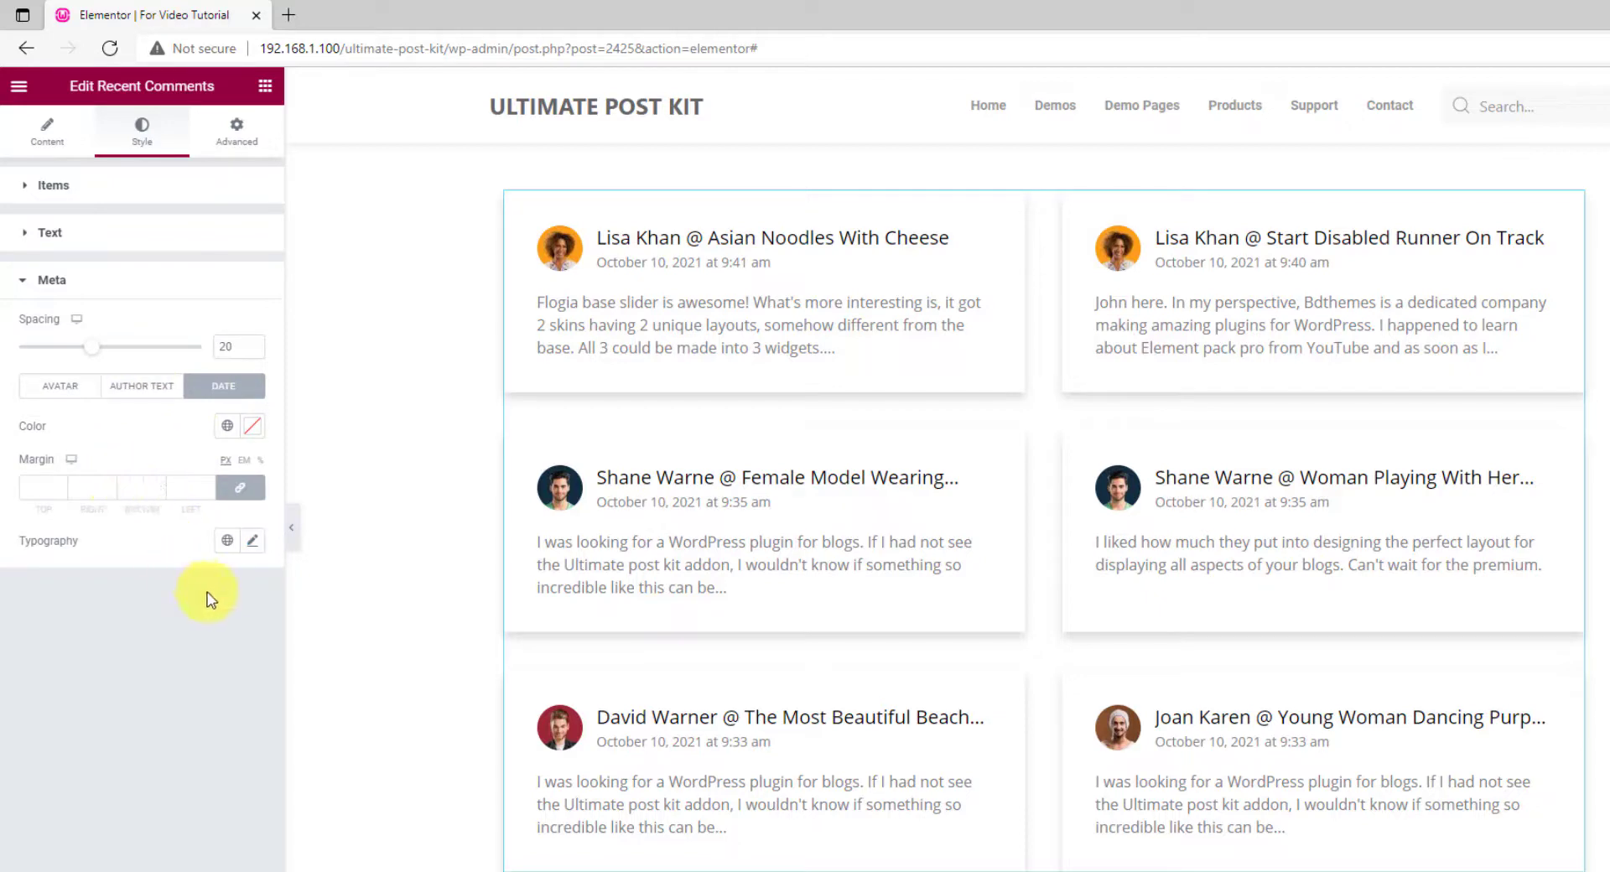
Step: Collapse the editor panel to preview the finished comment grid full width
left_click(290, 526)
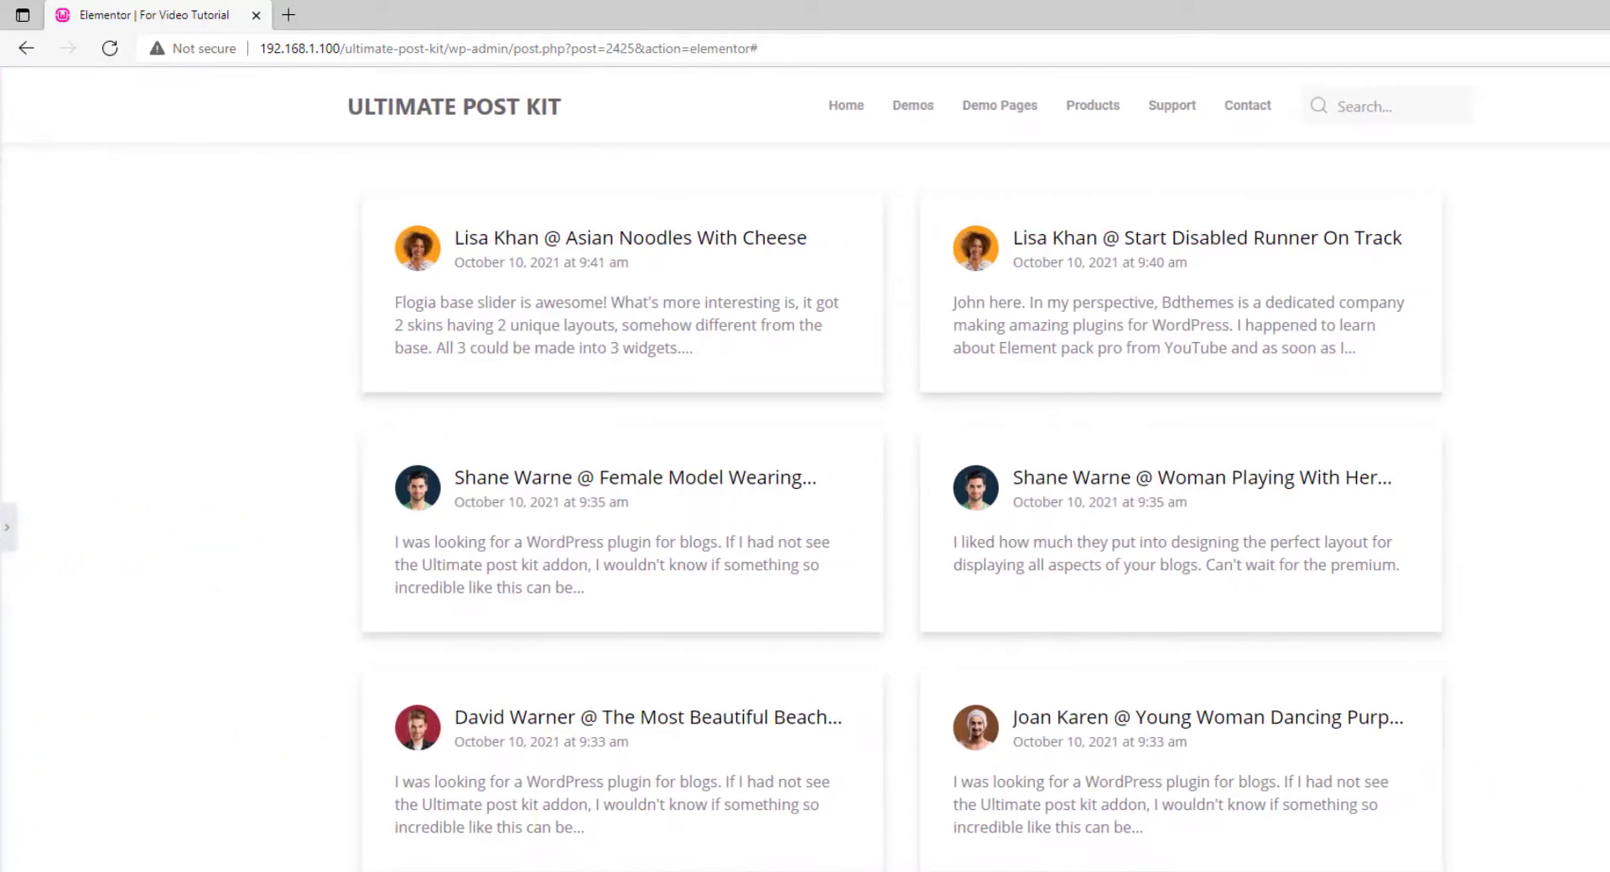